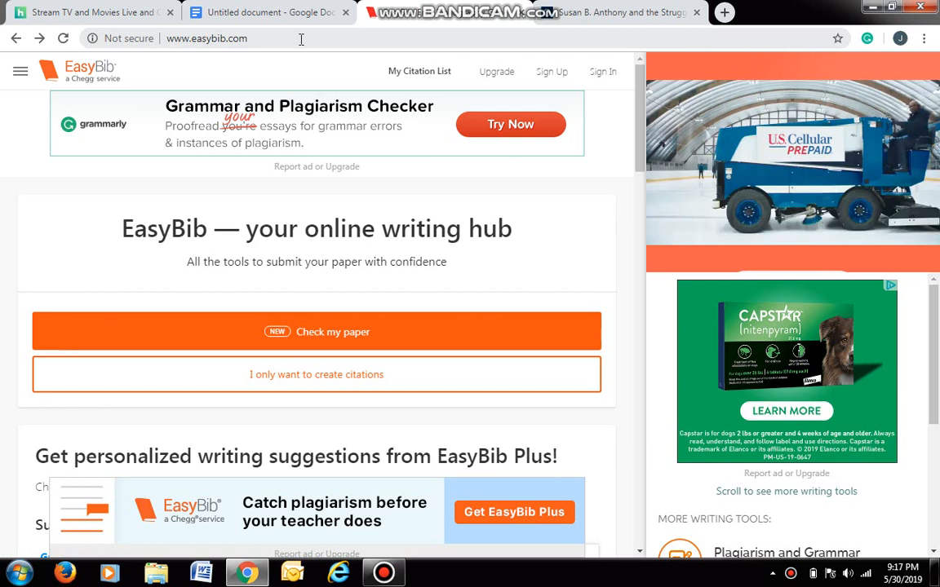
Open the EasyBib option for creating citations only
drag(301, 39, 173, 55)
drag(123, 35, 256, 36)
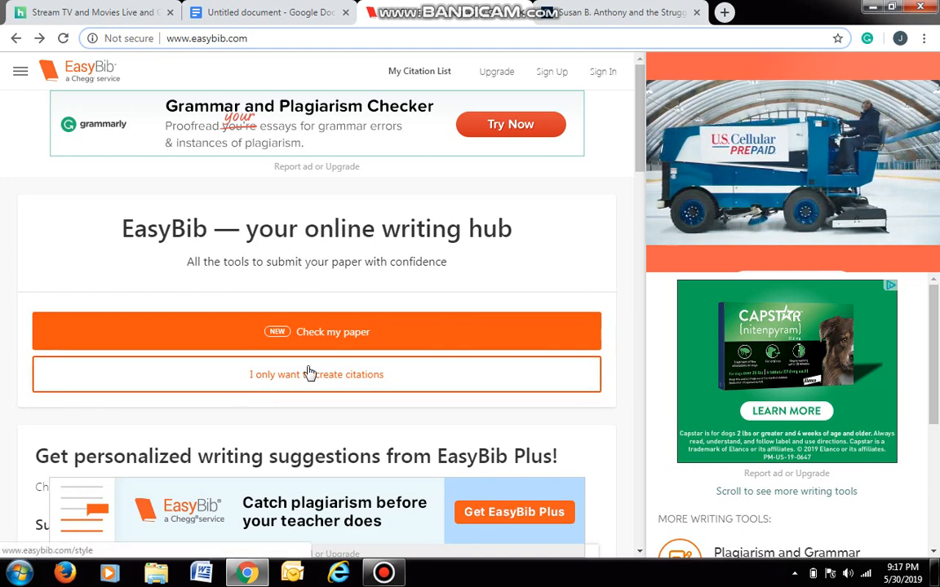
click(366, 377)
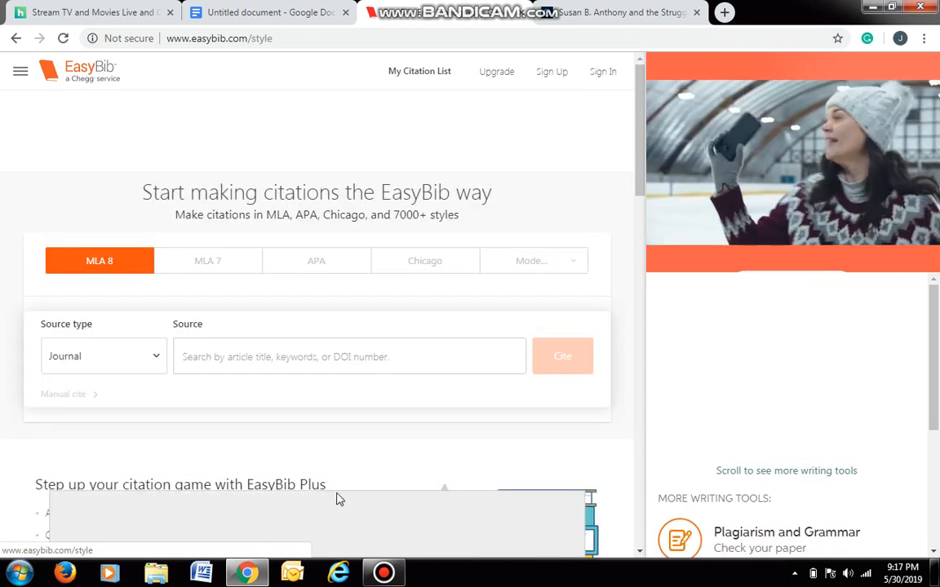
Switch to the Susan B. Anthony journal article page and copy the address of its DOI link
click(607, 12)
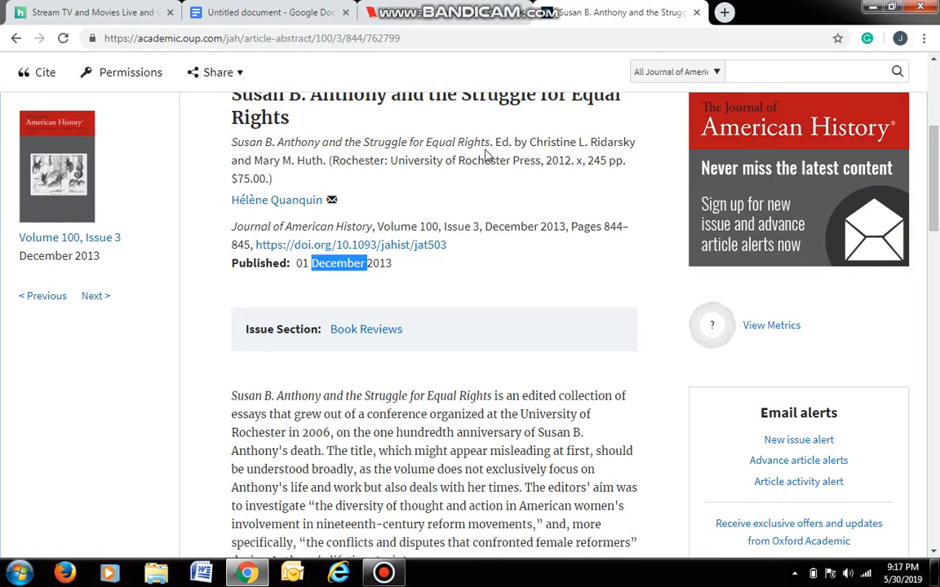
scroll(485, 193, up, 3)
scroll(485, 194, down, 6)
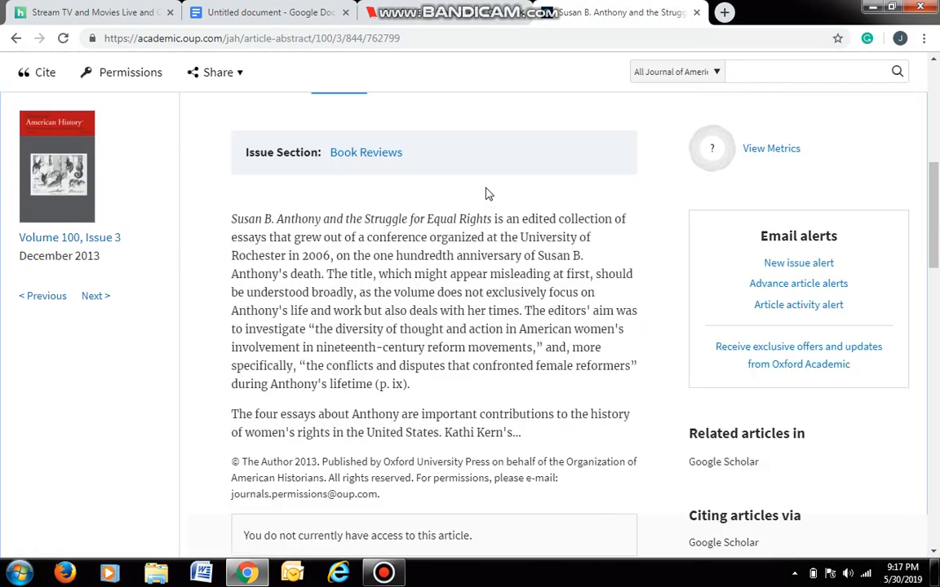
scroll(487, 193, up, 10)
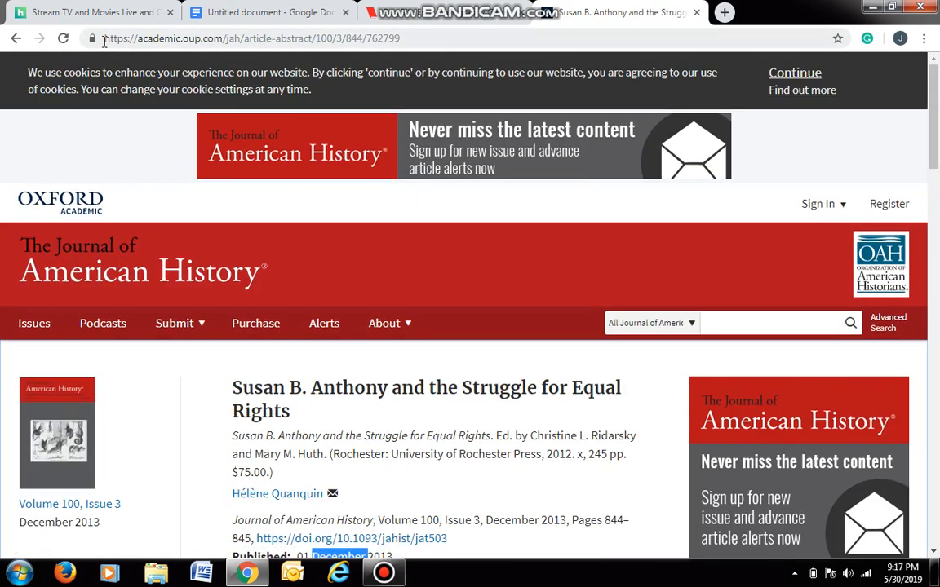
drag(104, 39, 423, 22)
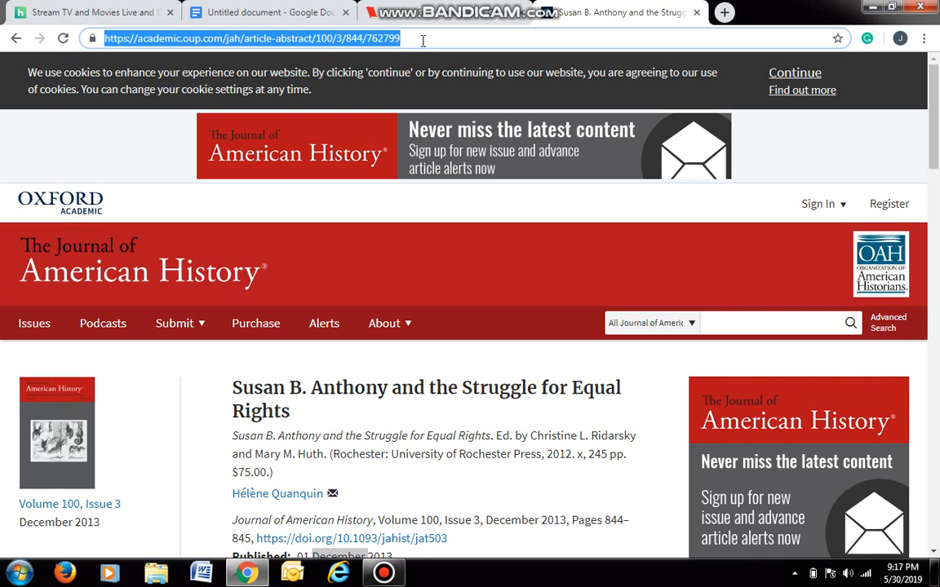
click(423, 39)
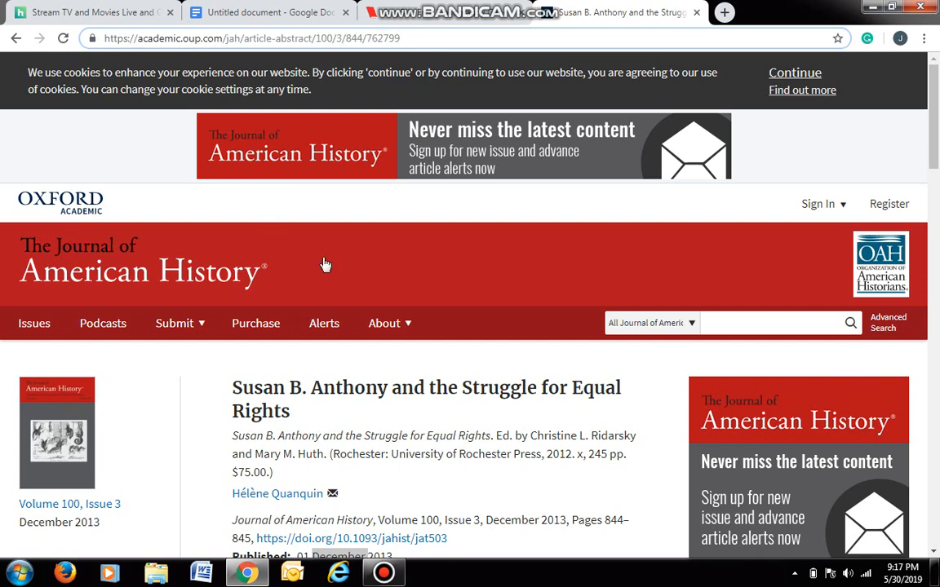
scroll(343, 281, down, 3)
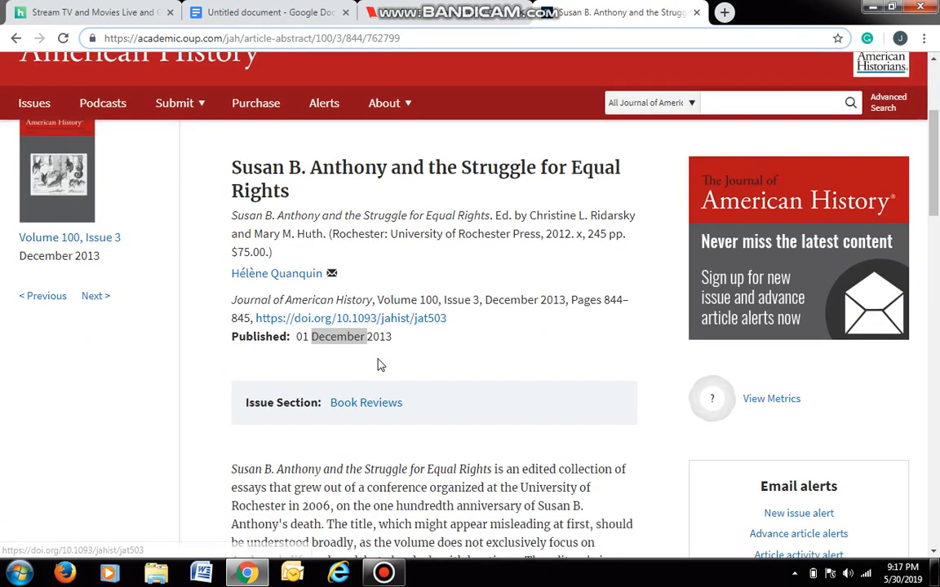
click(381, 359)
drag(457, 326, 267, 317)
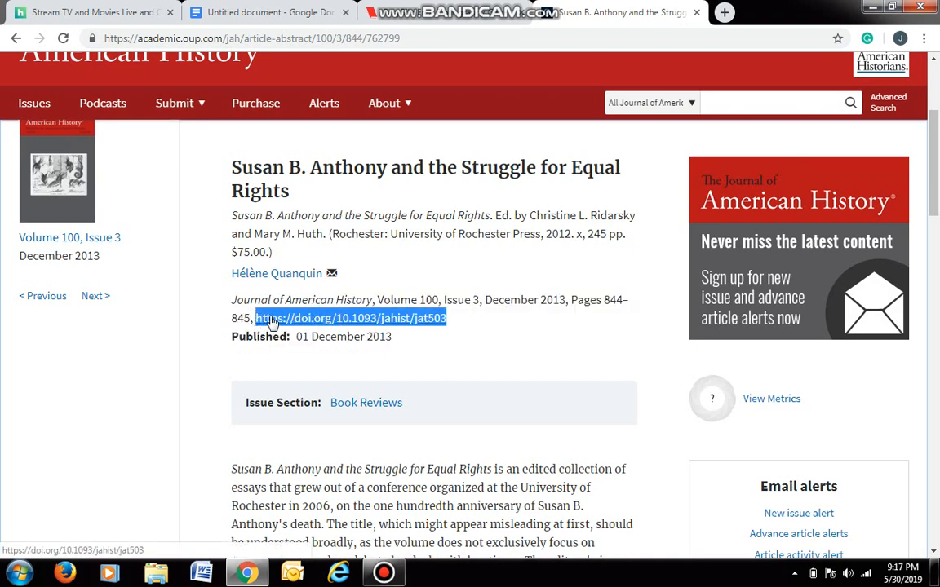
right_click(272, 323)
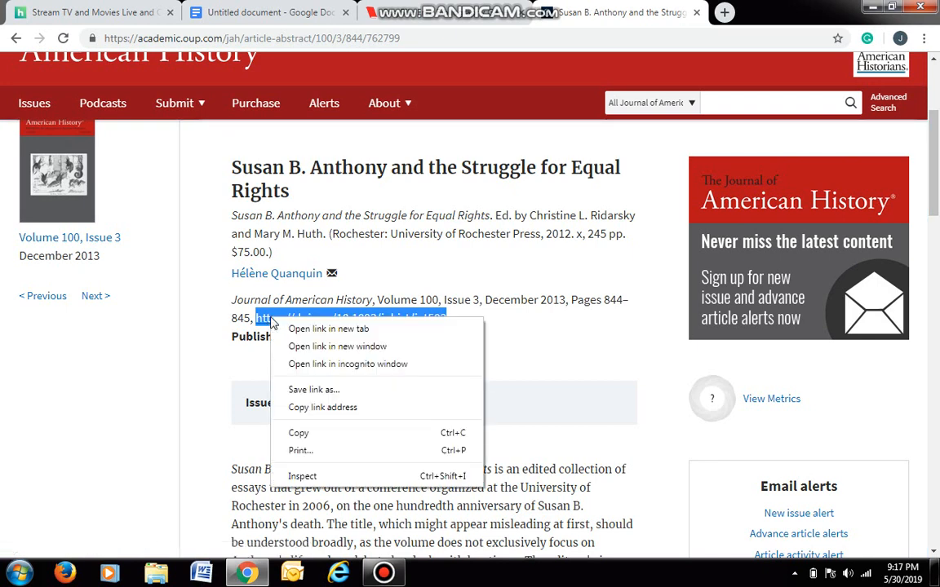
click(314, 407)
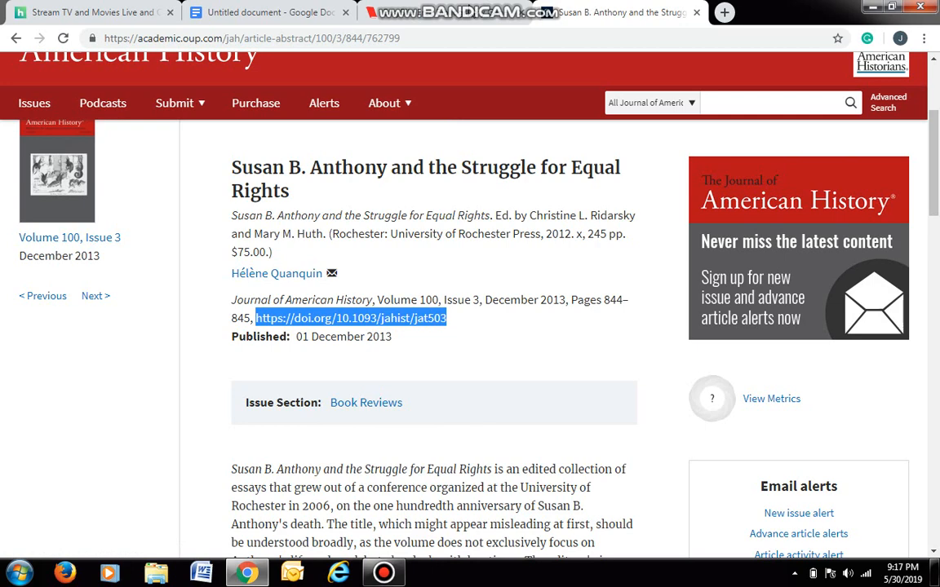
click(458, 12)
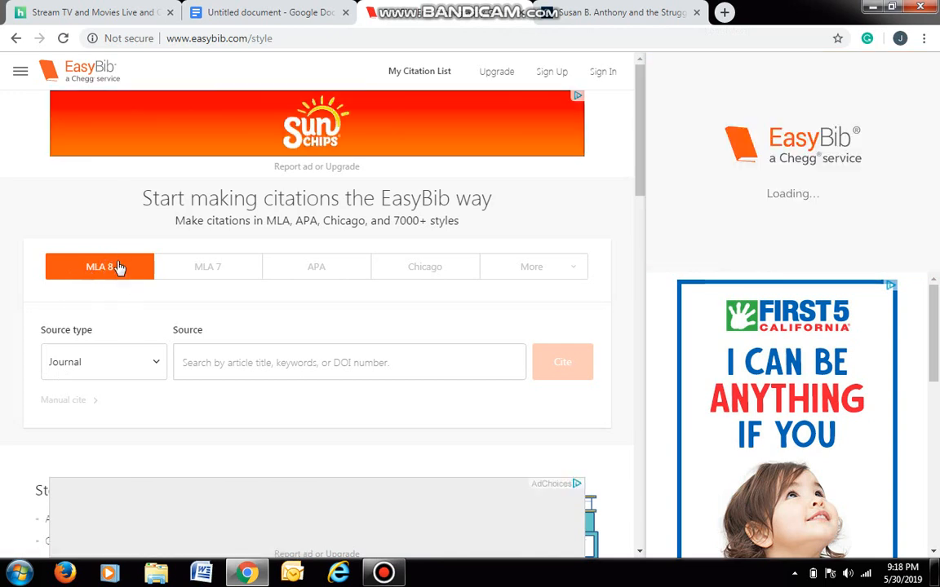
click(200, 363)
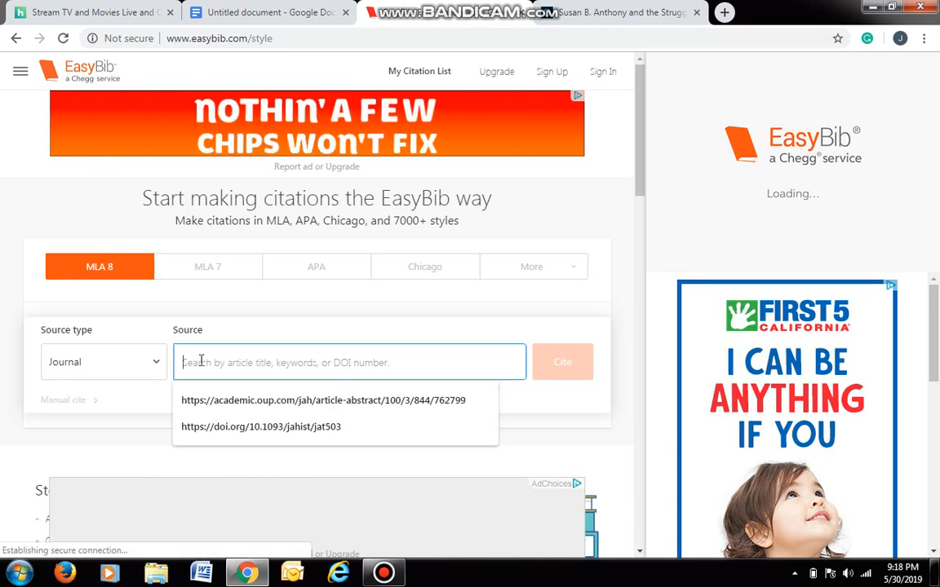
right_click(202, 364)
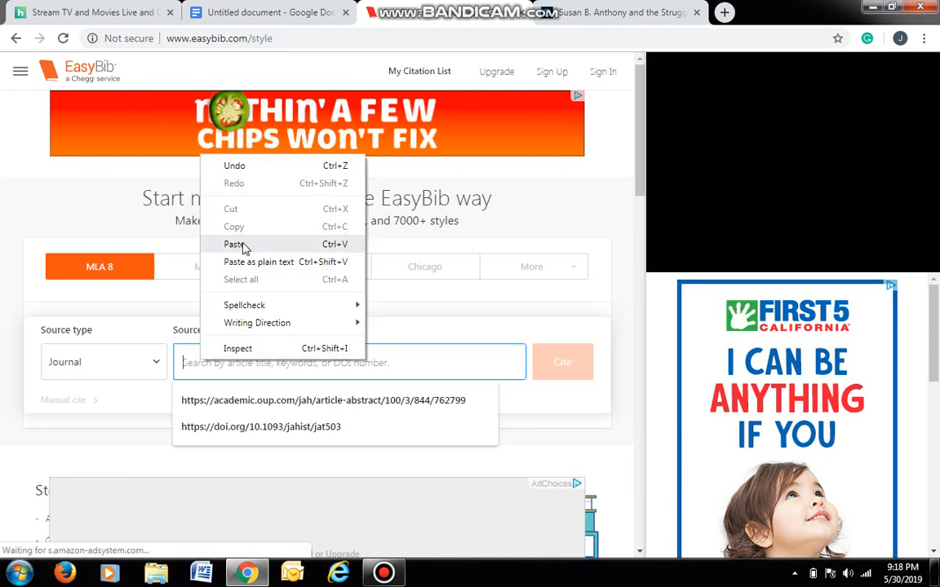
click(237, 245)
click(561, 366)
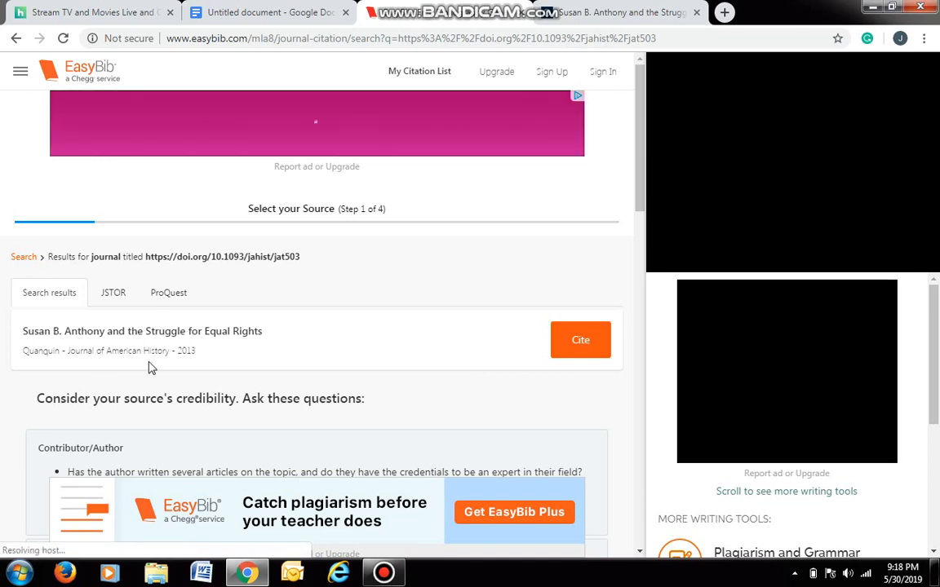
Check the search result against the article page and choose to cite "Susan B. Anthony and the Struggle for Equal Rights"
click(575, 13)
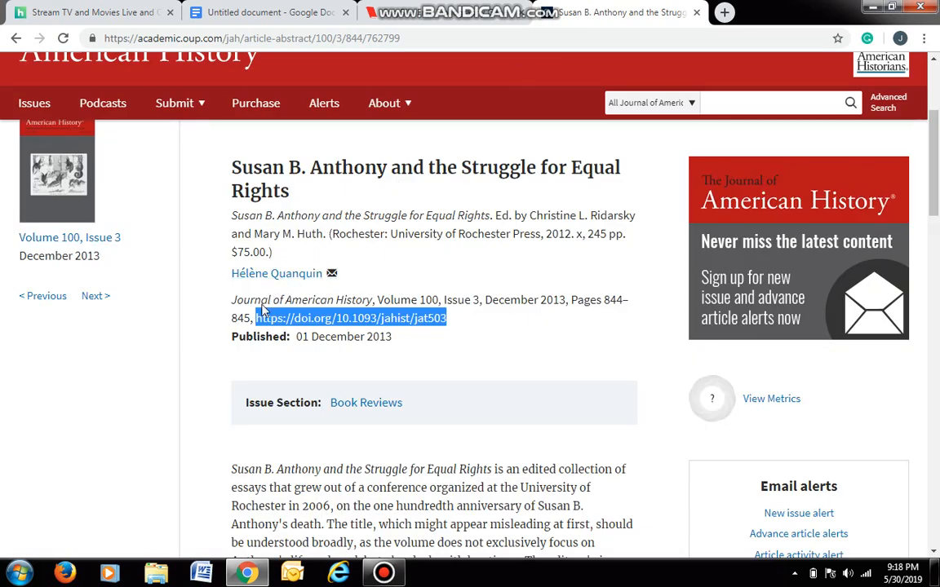
click(434, 19)
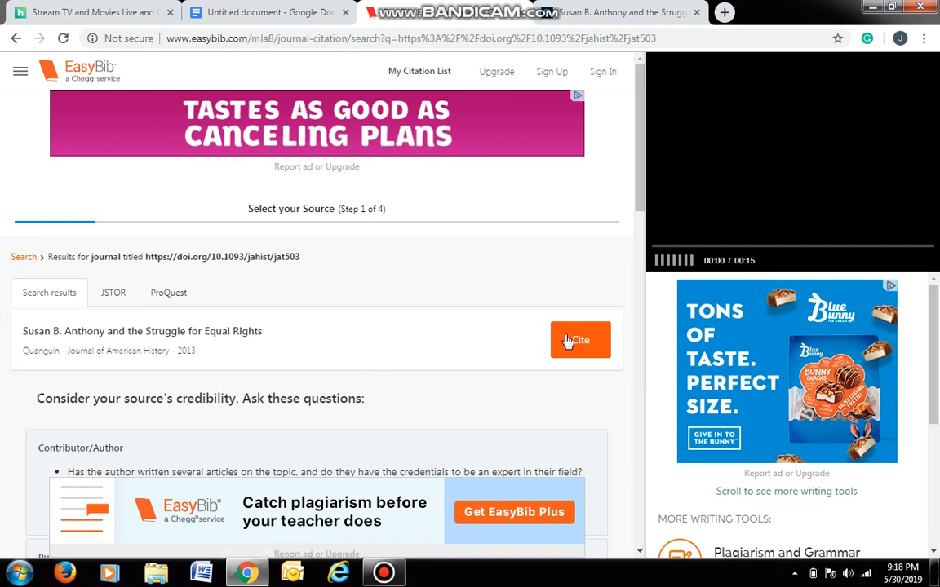
click(580, 339)
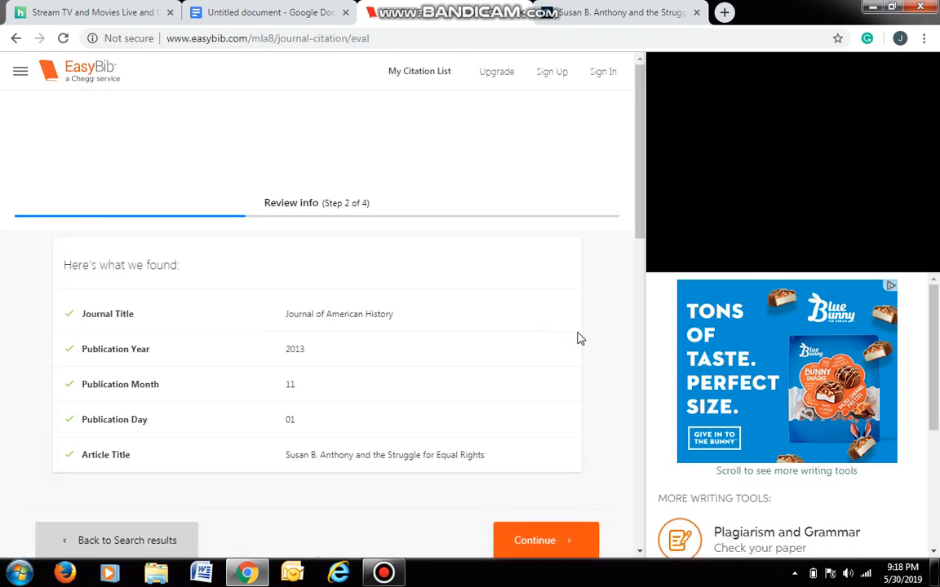
Review the journal title, publication date and article title found, and continue to the form for missing information
scroll(261, 316, down, 1)
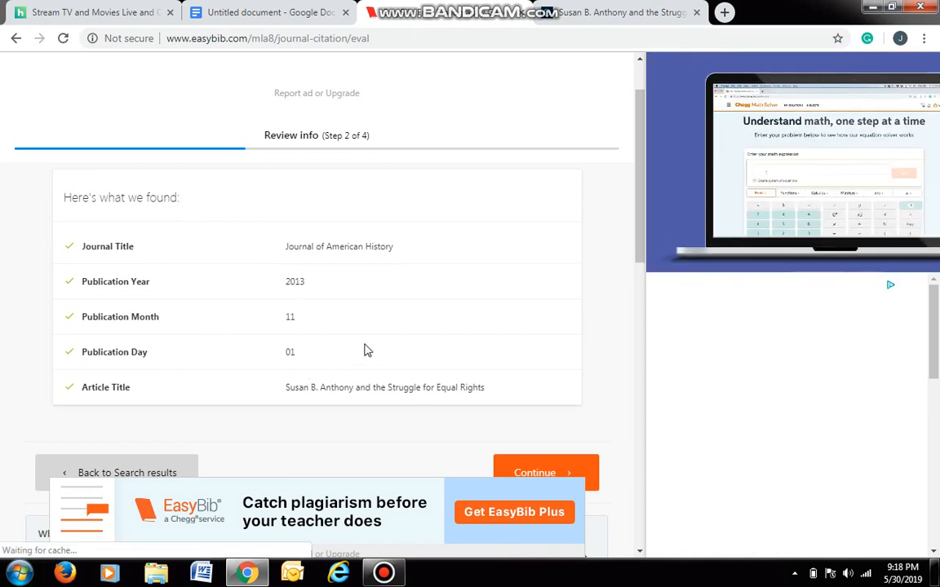
scroll(365, 351, down, 1)
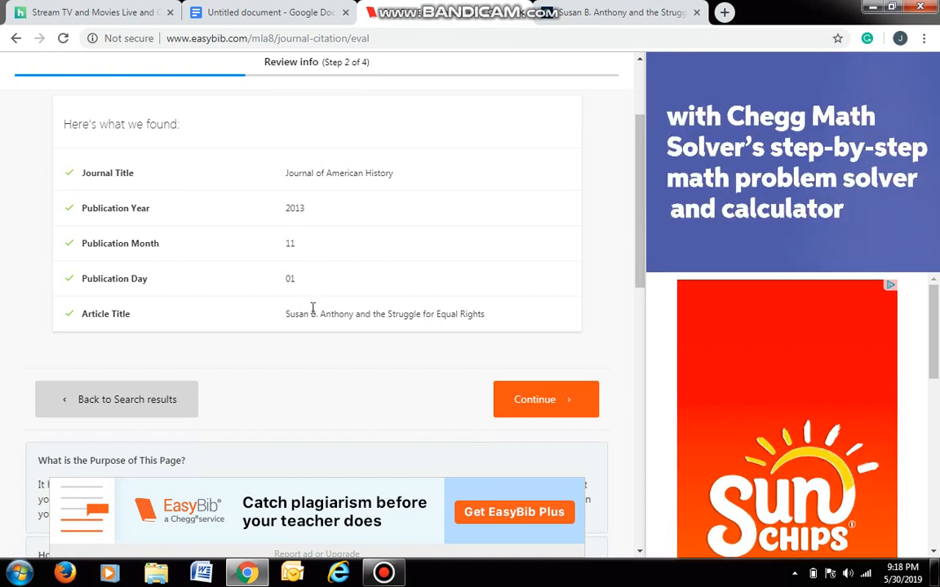
double_click(291, 278)
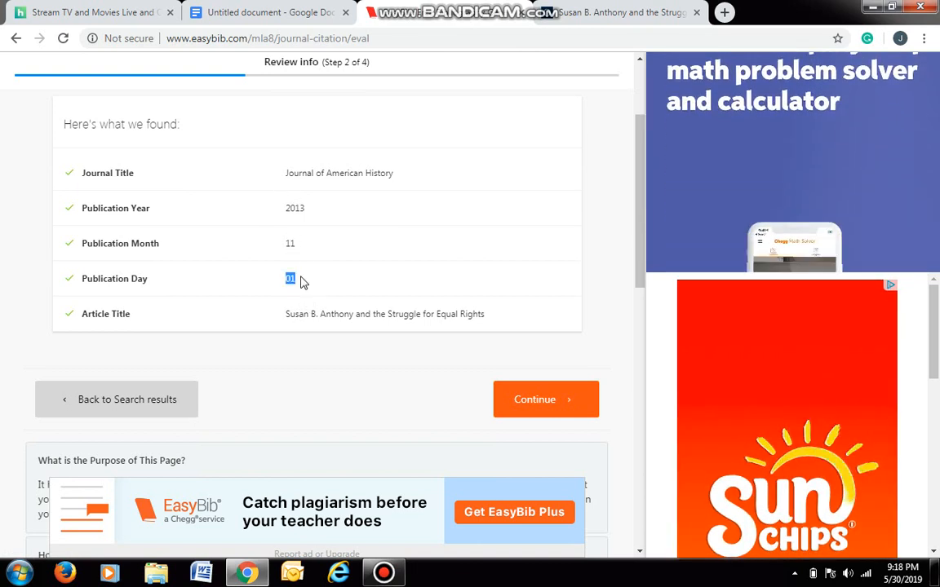
click(310, 306)
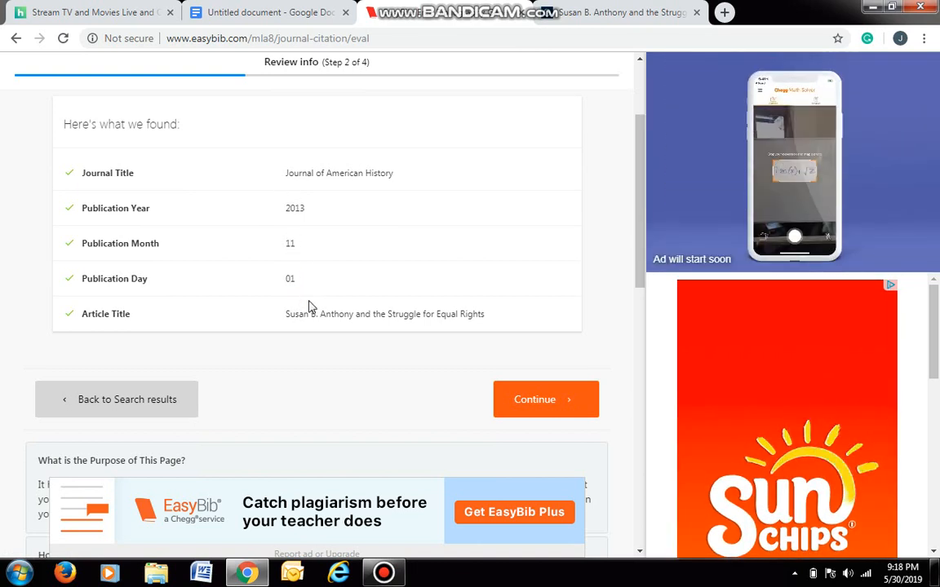
click(533, 402)
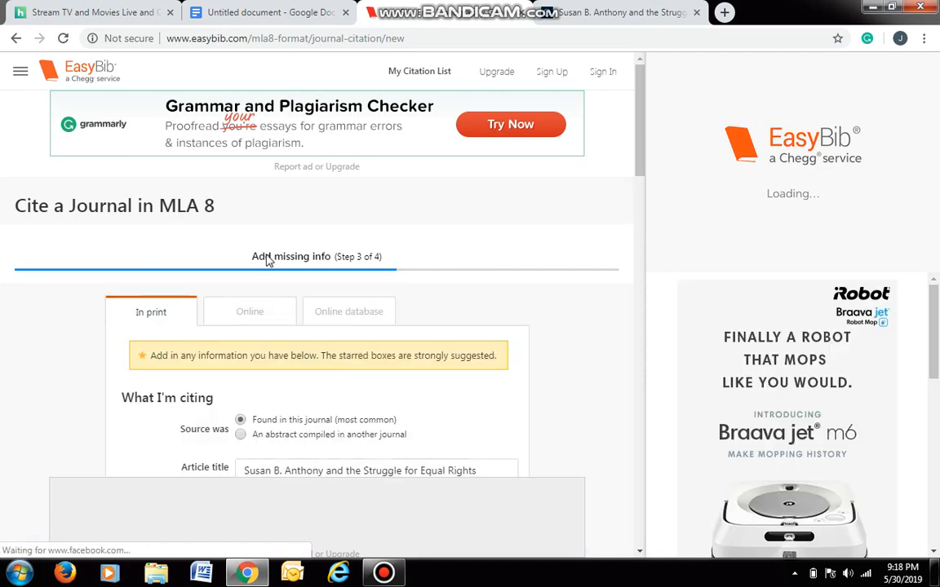
Check the publication date on the article page and set the citation's missing publication month to December
scroll(333, 356, down, 5)
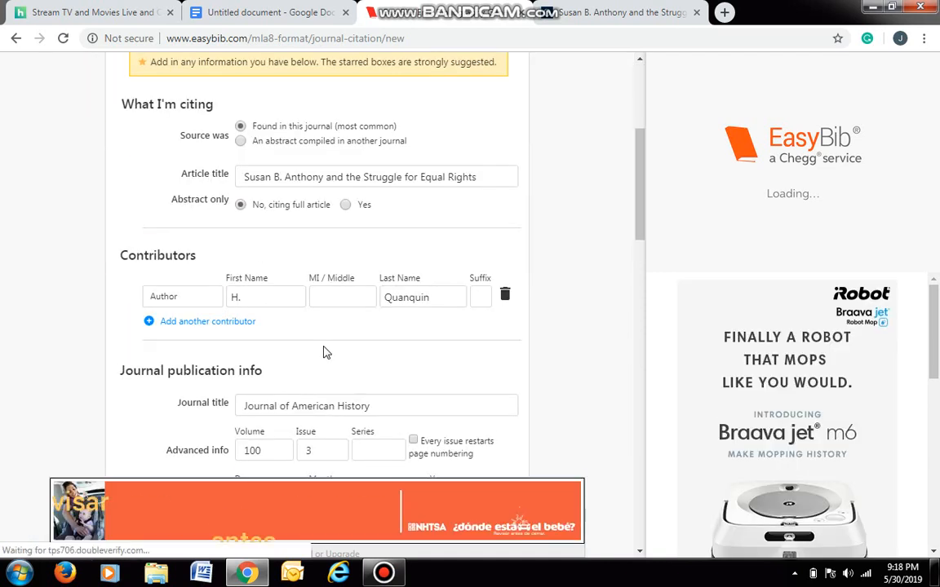
scroll(325, 353, down, 1)
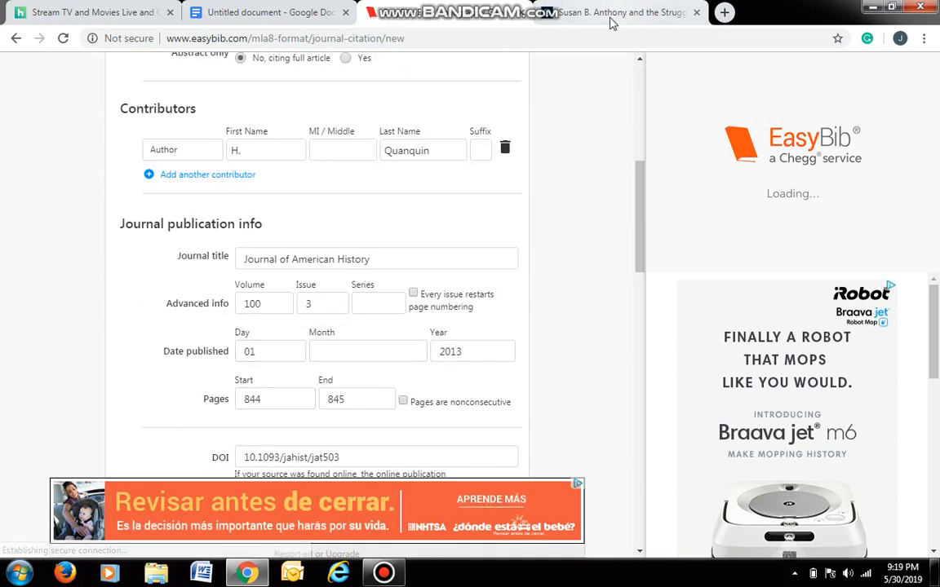
click(571, 12)
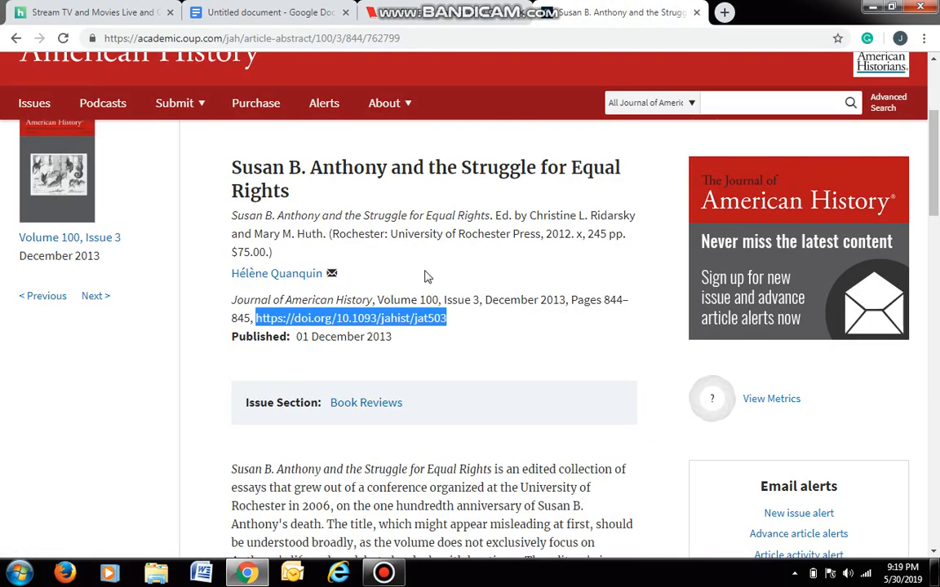
click(318, 344)
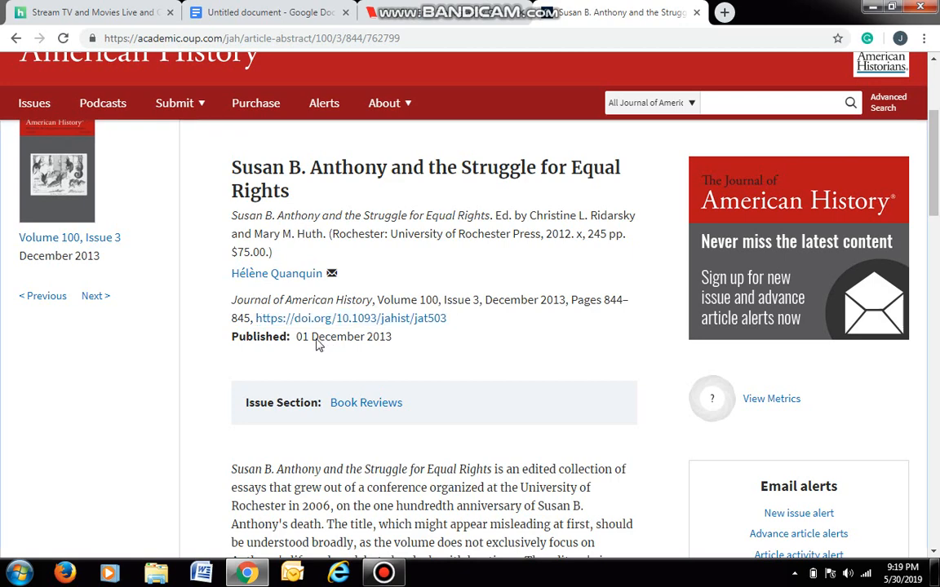
click(422, 20)
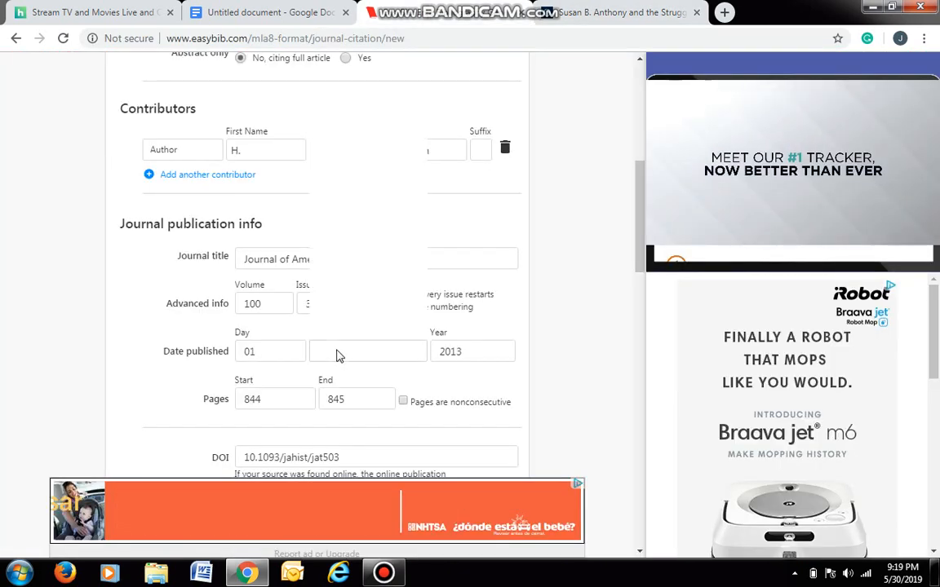
click(340, 356)
scroll(346, 256, down, 1)
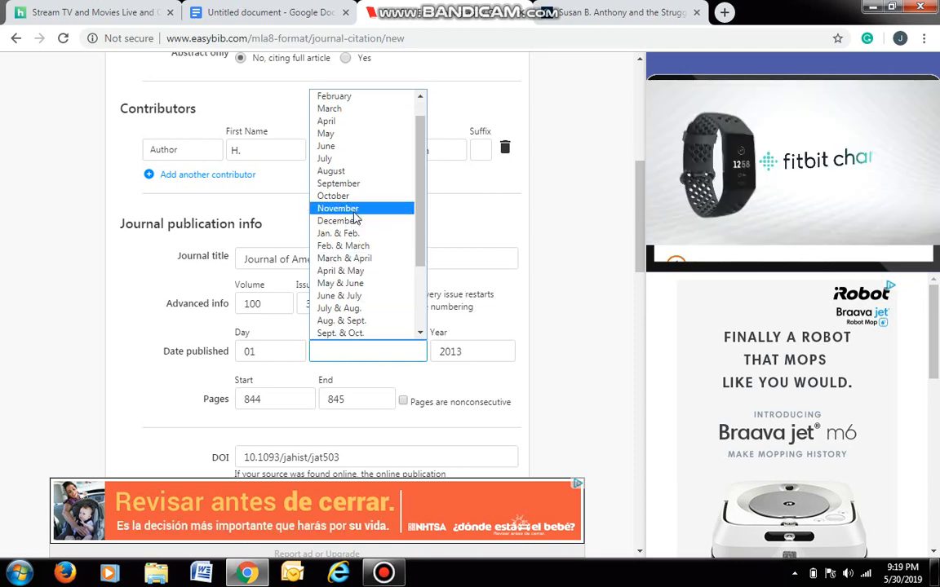
click(354, 224)
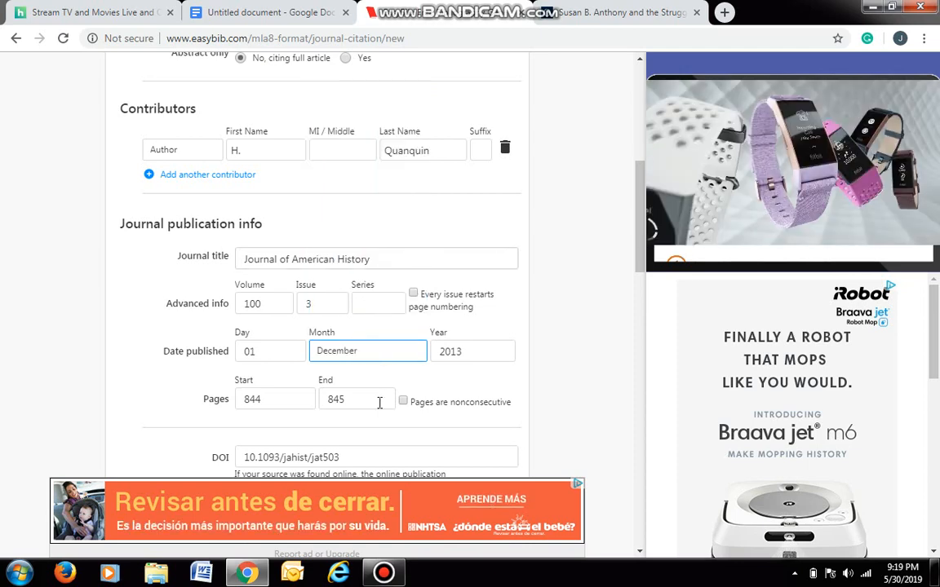
Review the remaining journal publication fields and update the citation
scroll(380, 398, down, 1)
scroll(376, 382, down, 2)
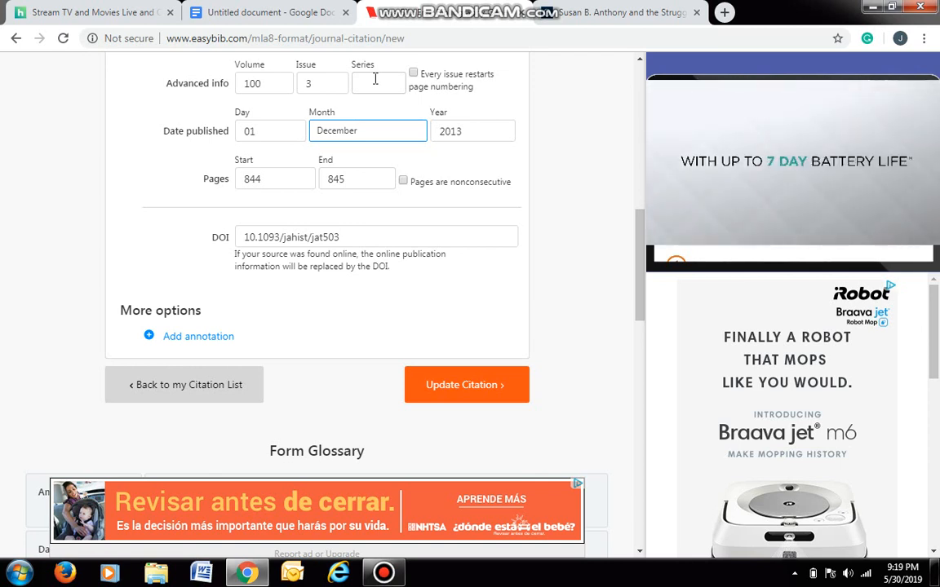
click(471, 397)
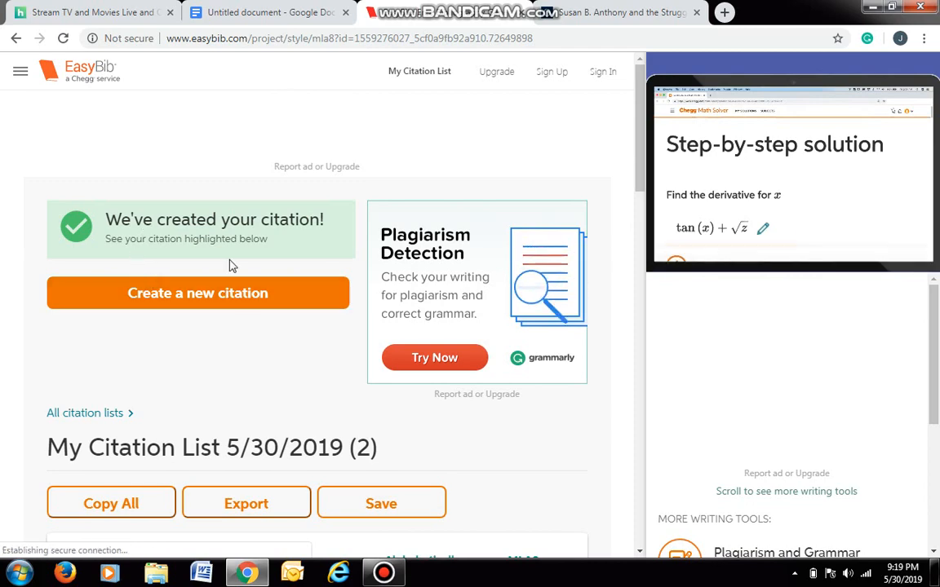
Copy the first listed article's bibliography citation from the Works Cited list and paste it into the blank Google Docs document
scroll(287, 340, down, 4)
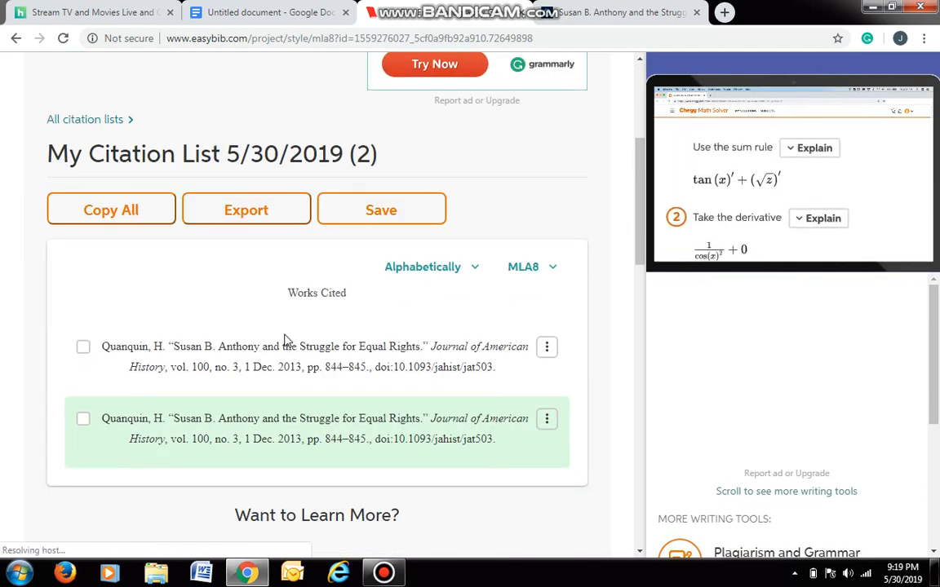
mouse_move(100, 419)
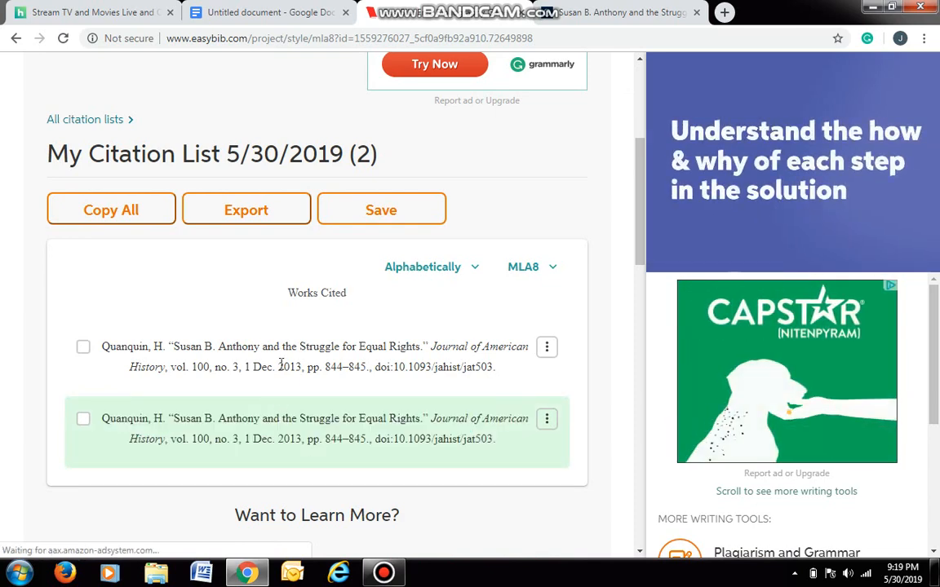
mouse_move(281, 364)
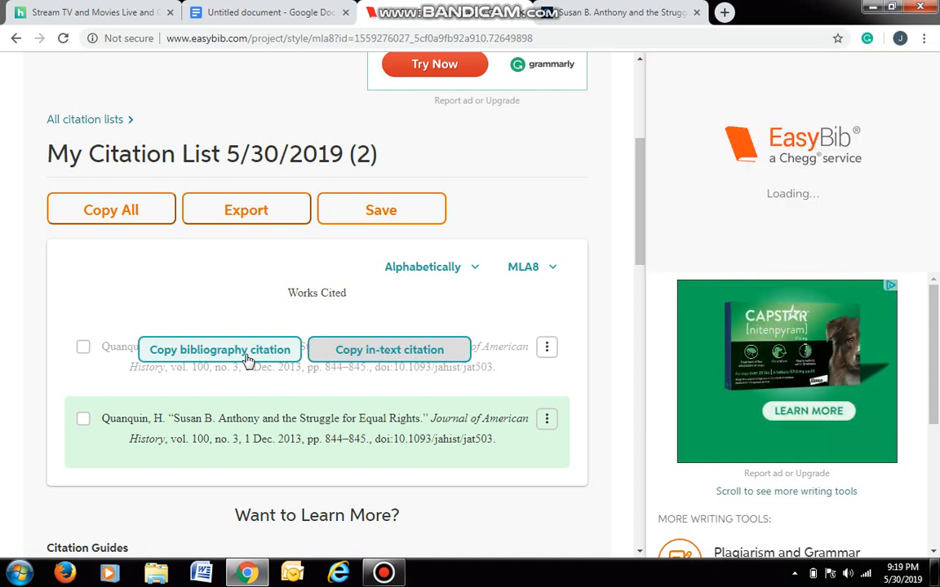
click(249, 359)
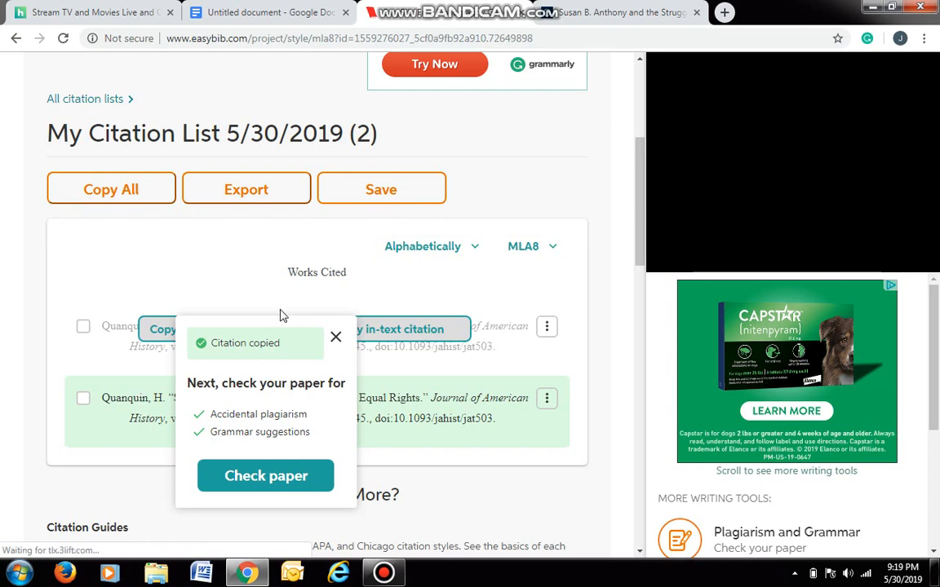
click(281, 16)
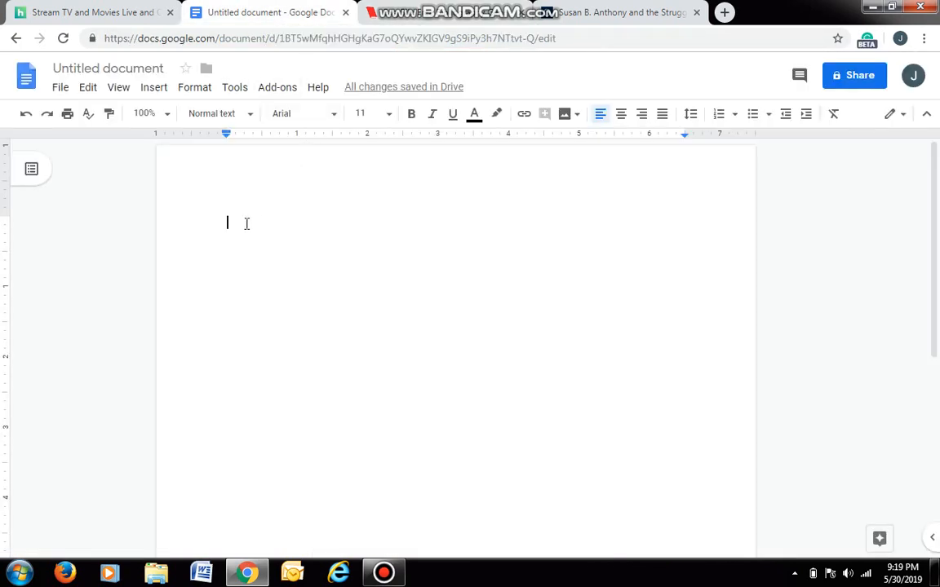
right_click(246, 223)
click(290, 285)
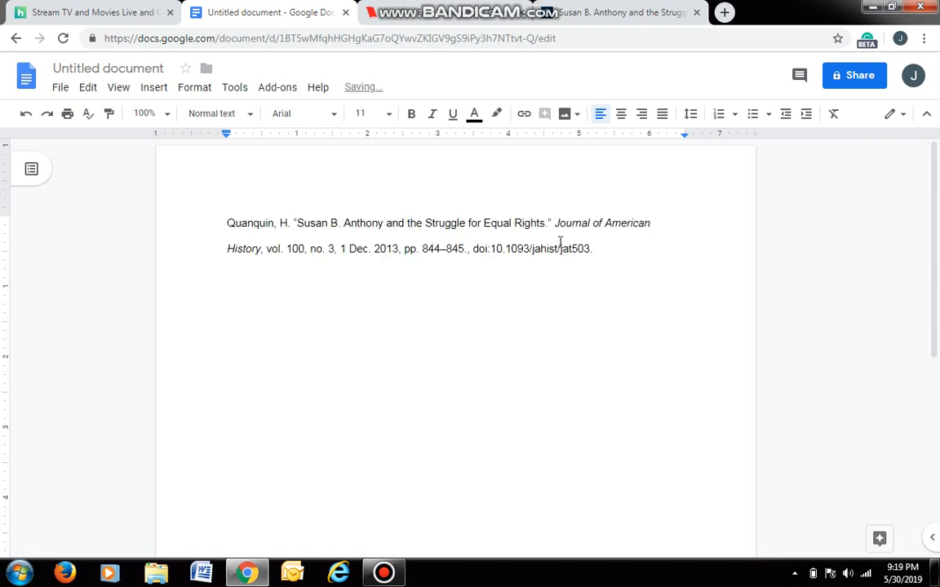
Select the whole pasted citation, try single line spacing, and set its line spacing back to double
drag(592, 249, 230, 229)
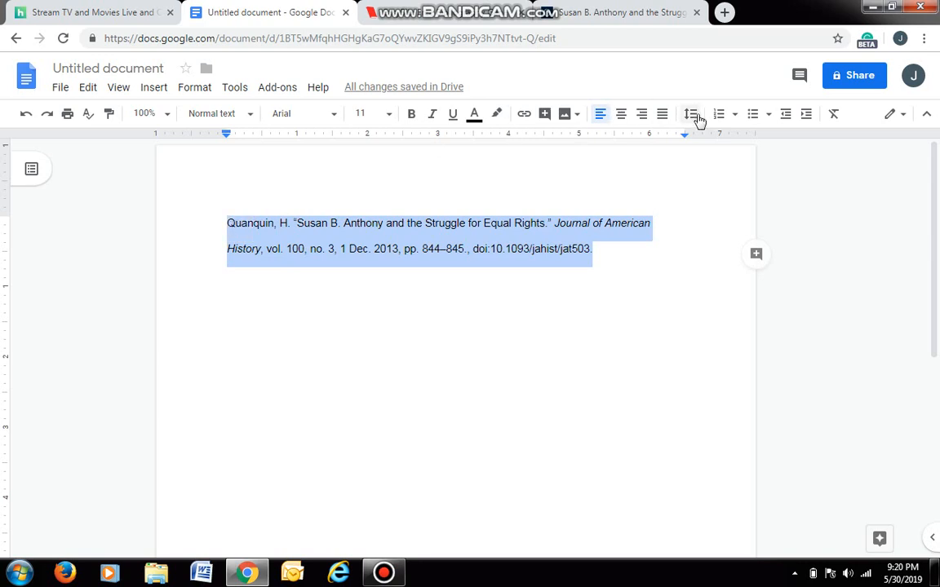
click(692, 115)
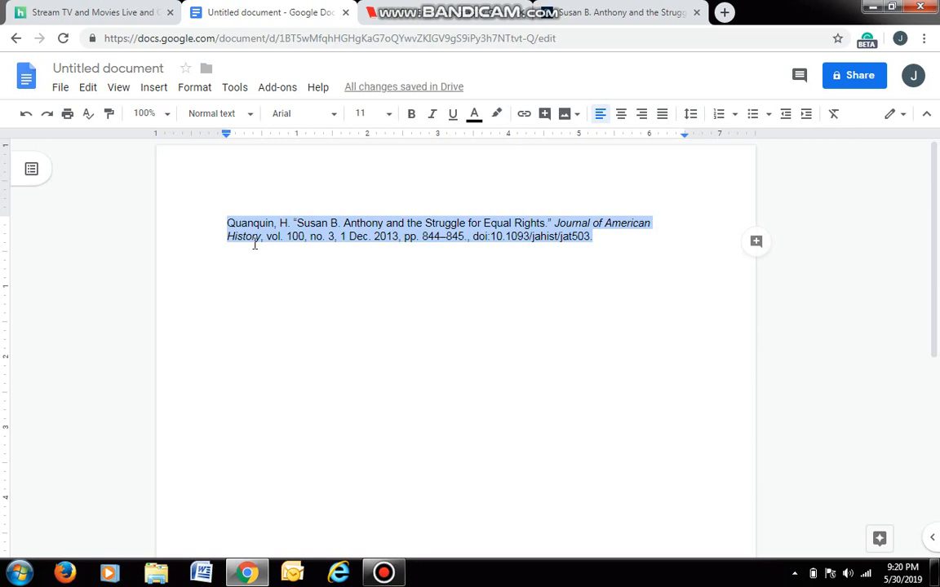
click(688, 115)
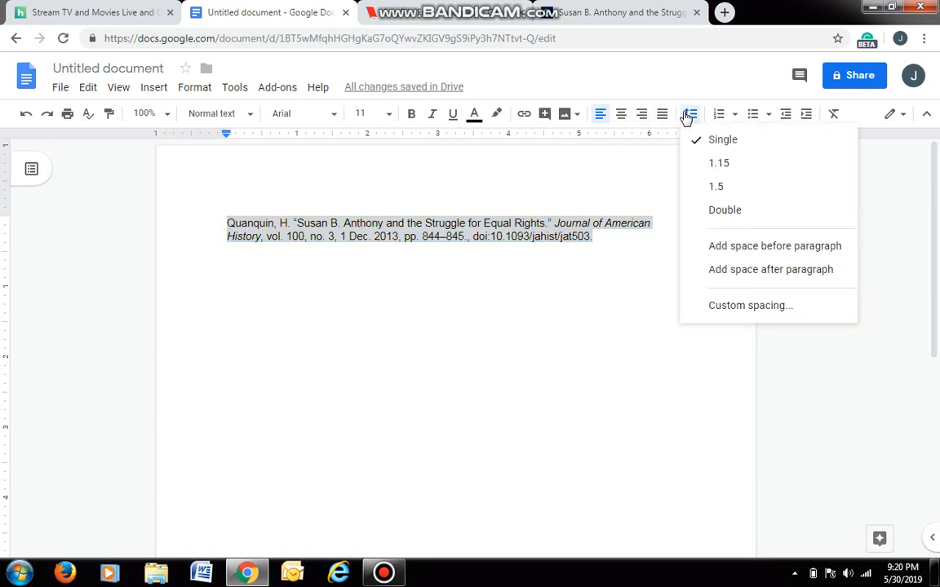
click(717, 211)
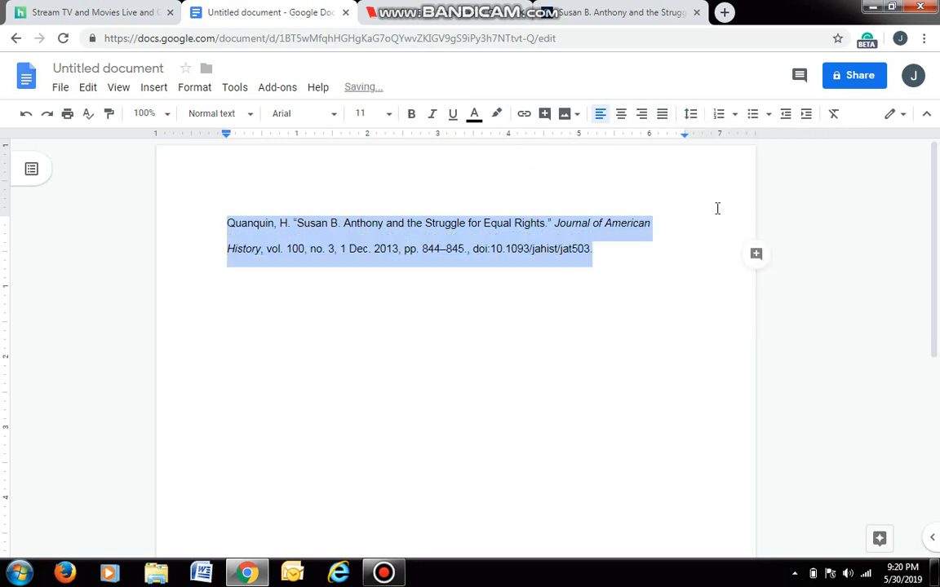
Change the selected citation's font to Courier New and its size to 12
click(337, 115)
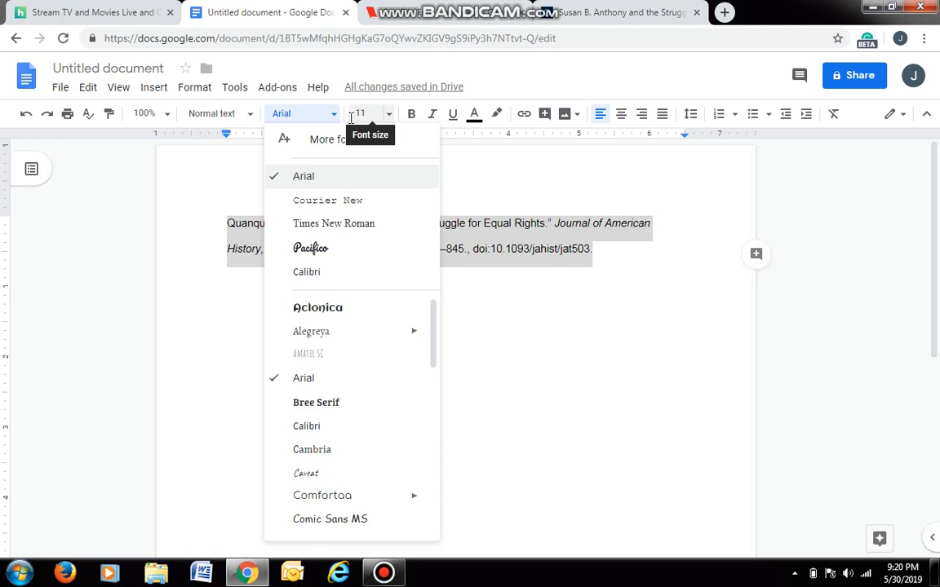
click(317, 201)
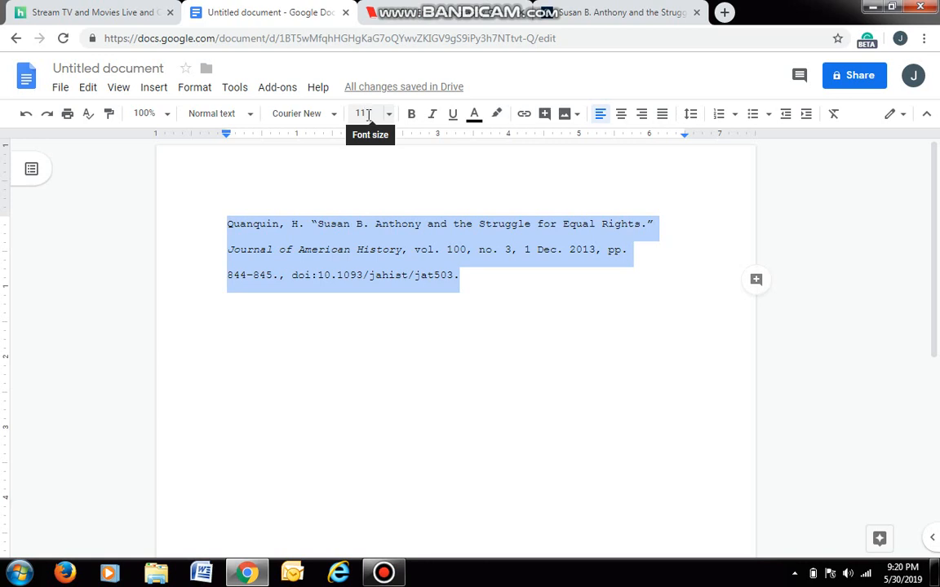
click(389, 115)
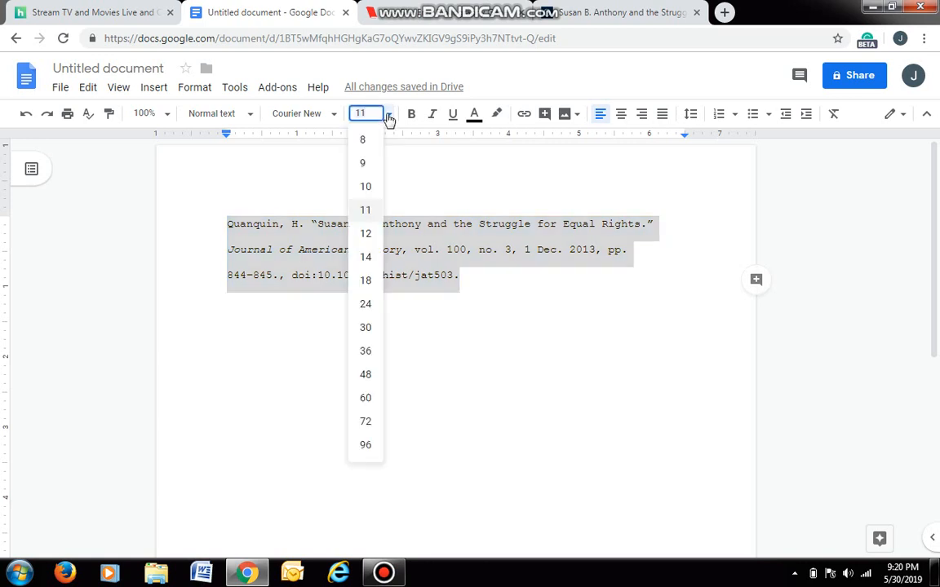
click(366, 234)
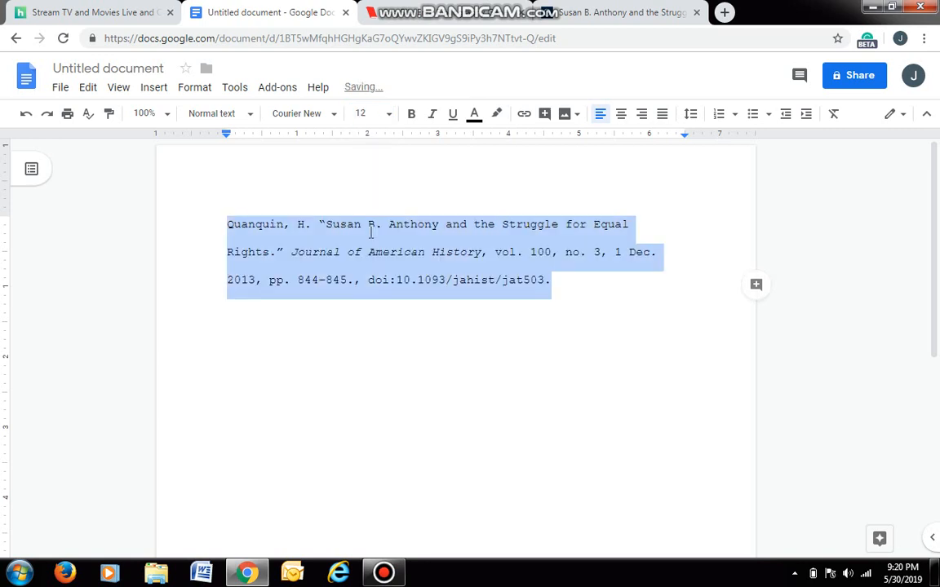
Select the whole citation and move its left indent to the 1-inch mark on the ruler
click(235, 253)
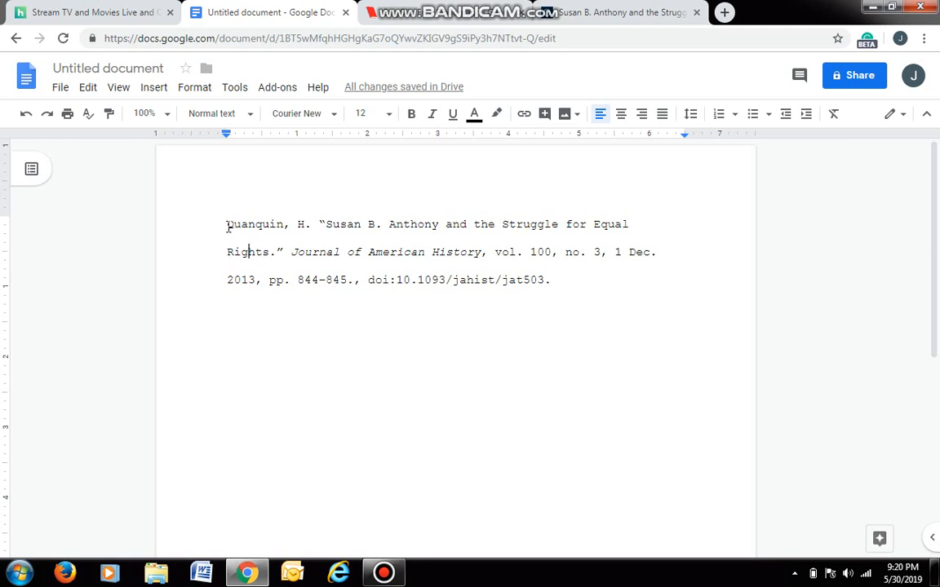
drag(228, 222, 553, 283)
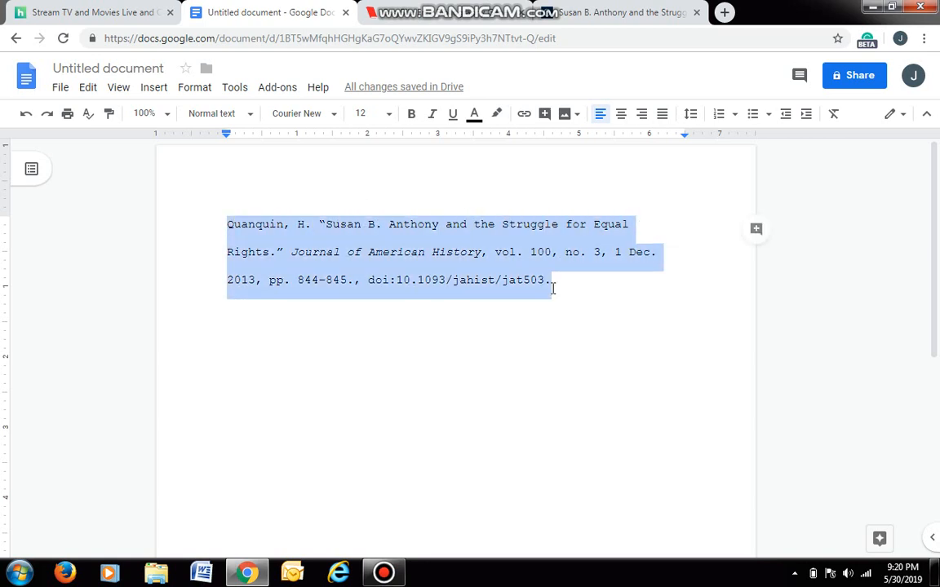
click(552, 282)
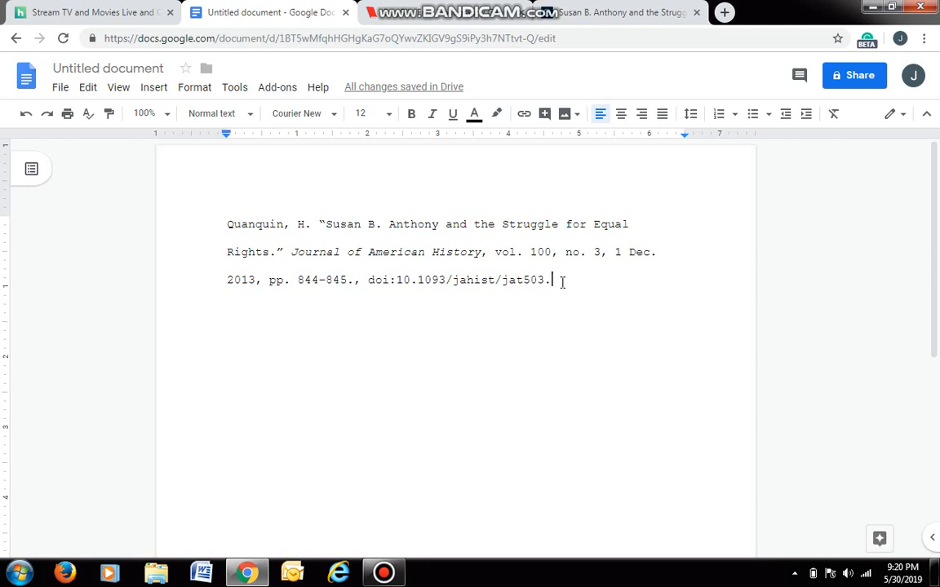
drag(548, 286, 224, 229)
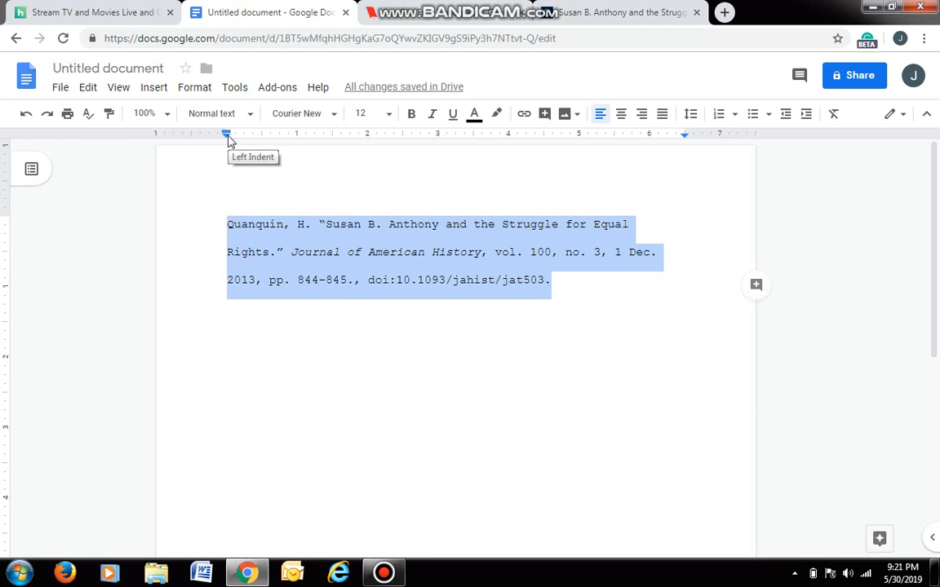
drag(228, 141, 298, 139)
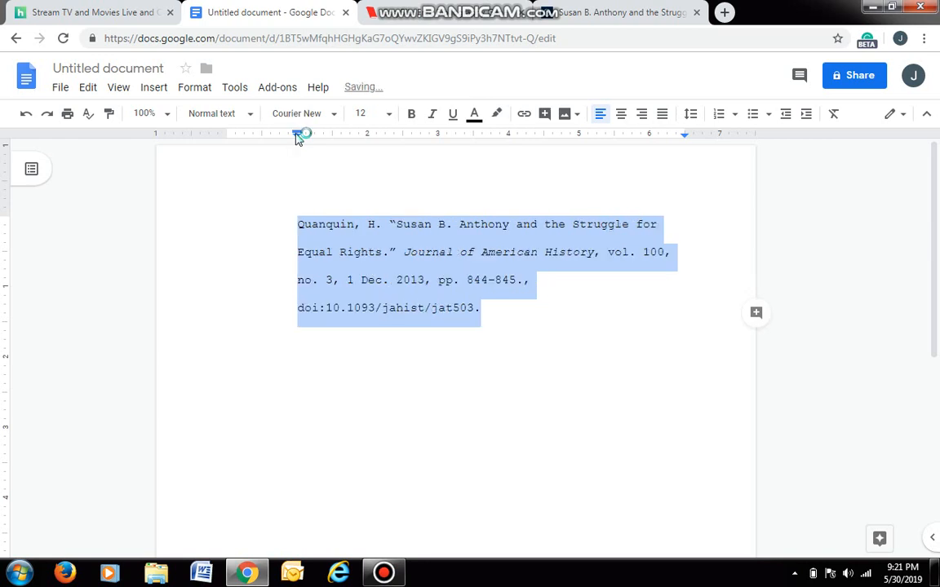
Move the citation's first-line indent back to the page margin for a hanging indent, and start a new line below it
click(297, 224)
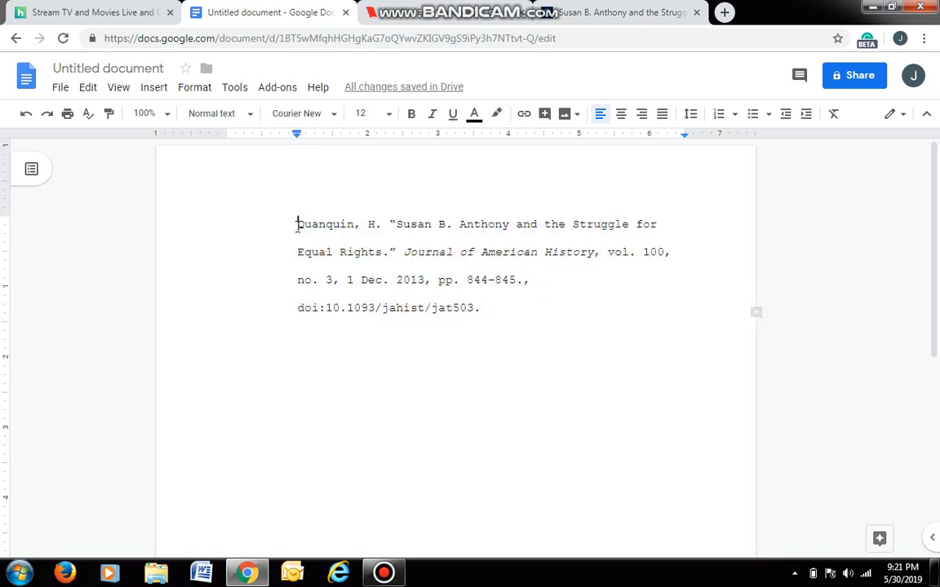
drag(300, 224, 664, 234)
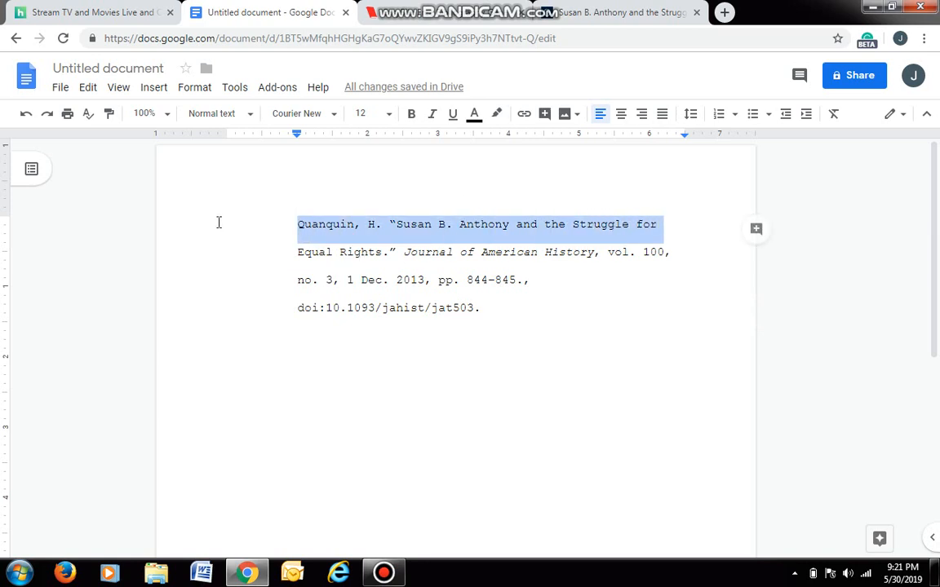
click(287, 231)
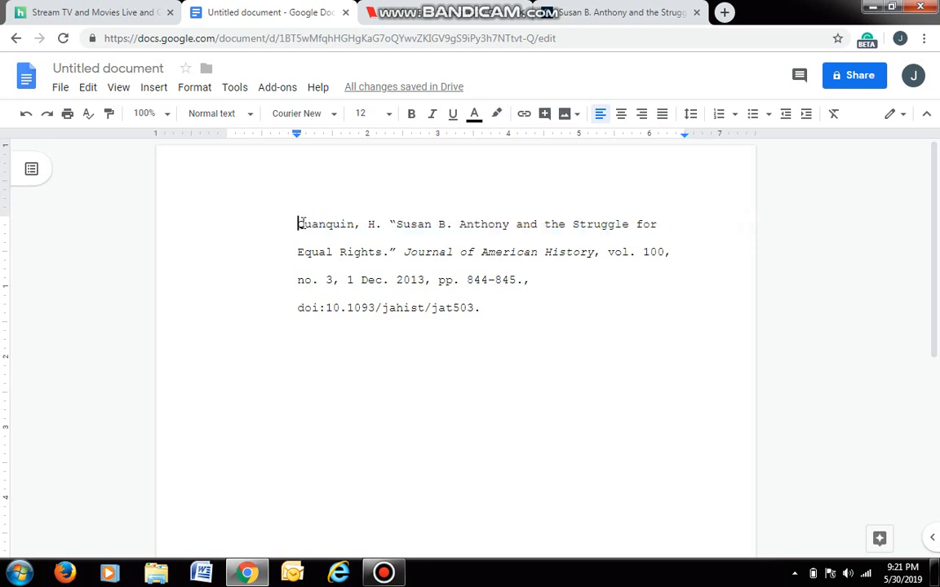
drag(300, 223, 671, 224)
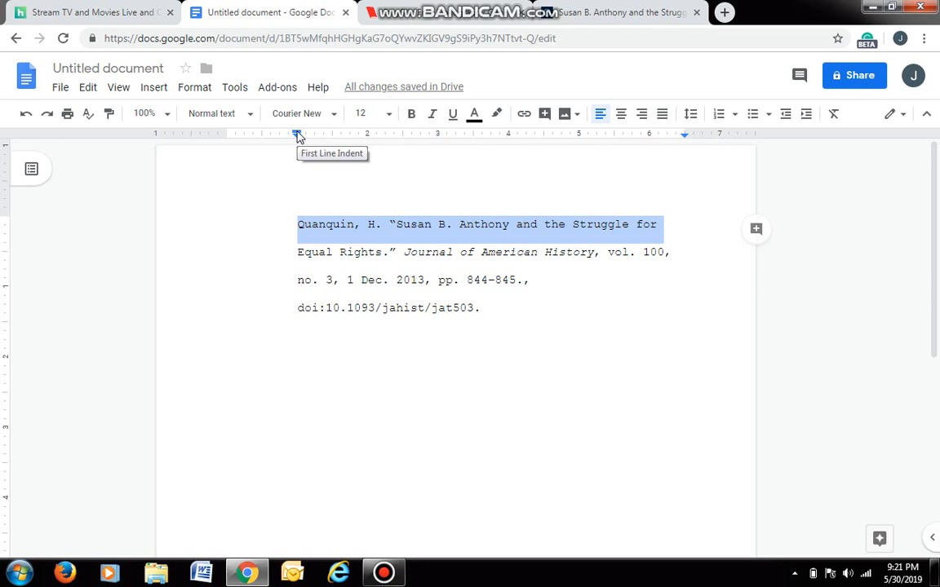
drag(298, 134, 229, 145)
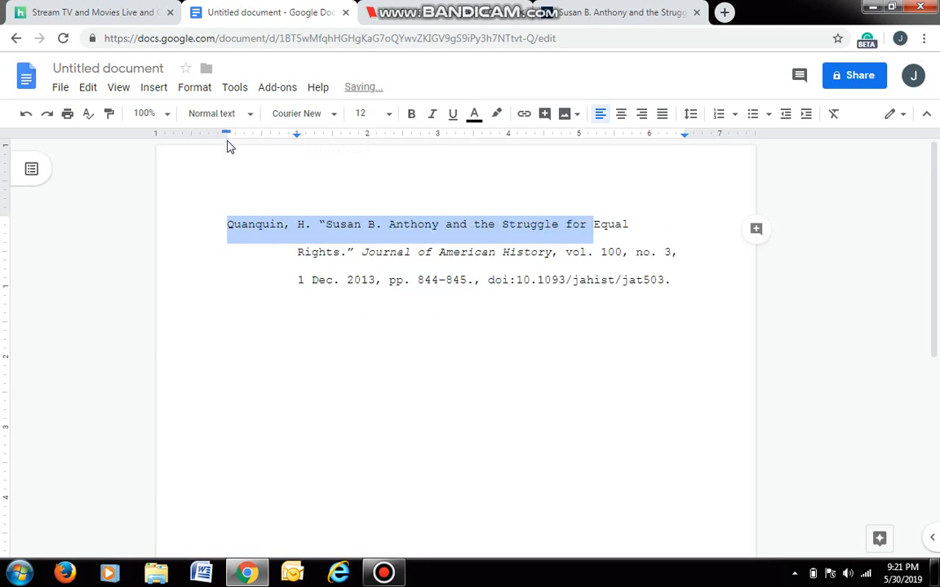
click(683, 288)
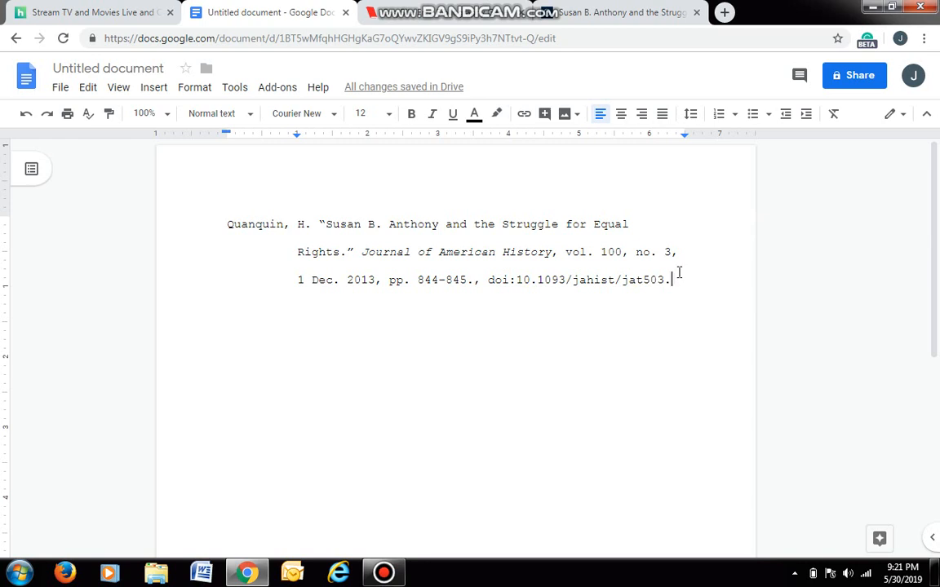
key(Return)
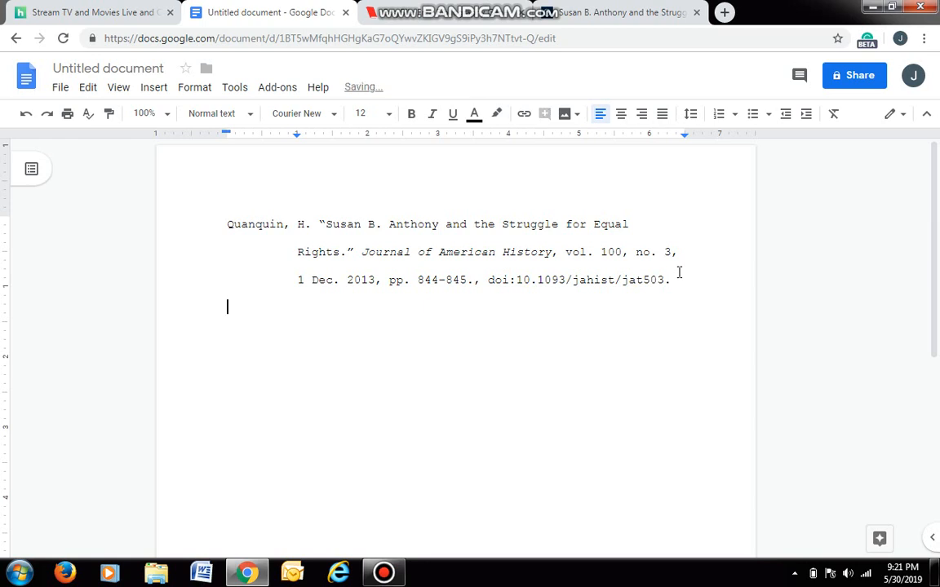
Search Google for "susan b. anthony history.com" in a new browser tab and open the "Susan B. Anthony - HISTORY" result
click(628, 8)
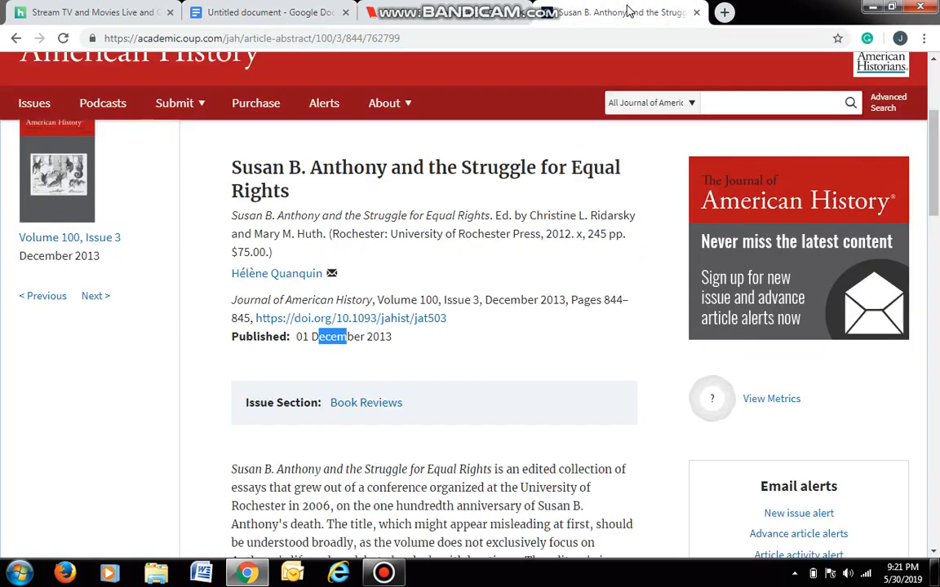
click(724, 13)
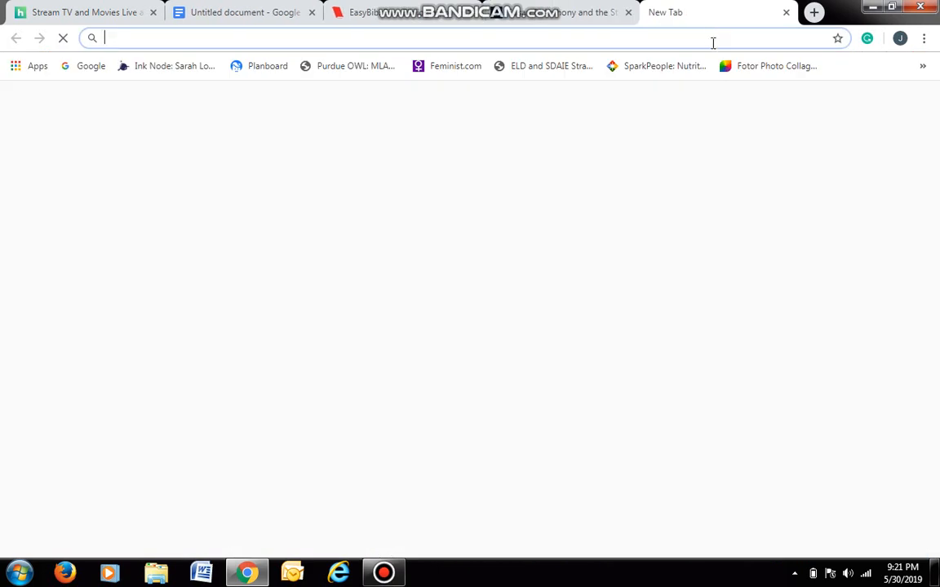
text(susan b.)
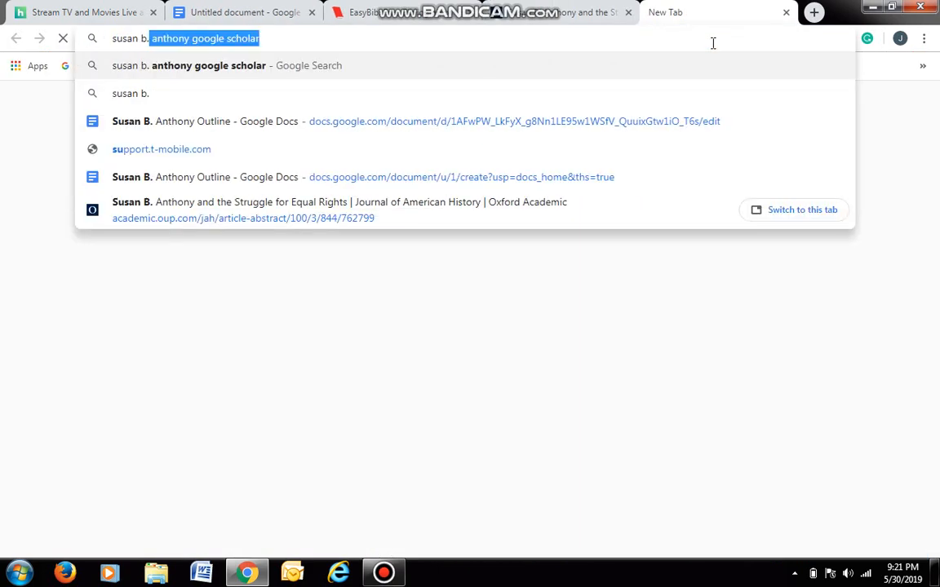
text( anthony )
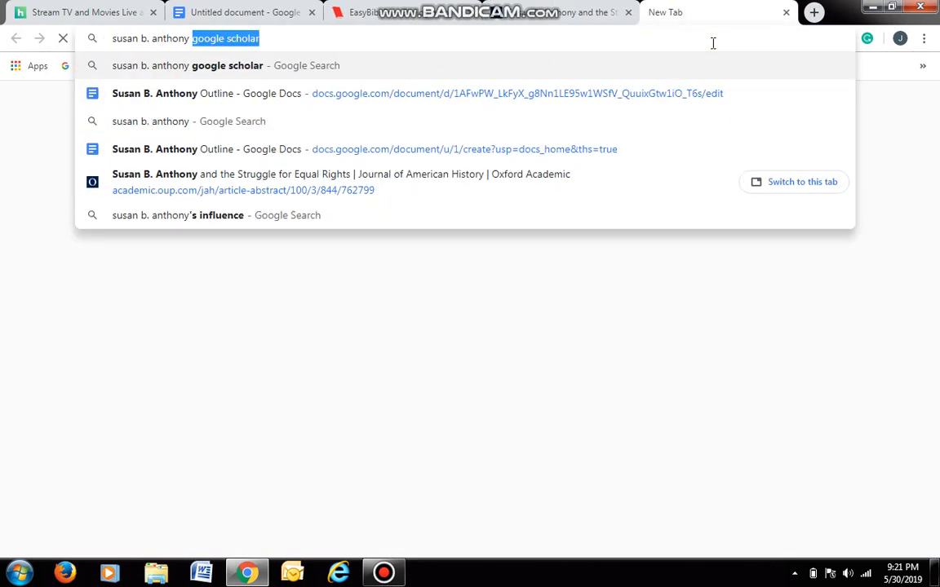
text(history.com)
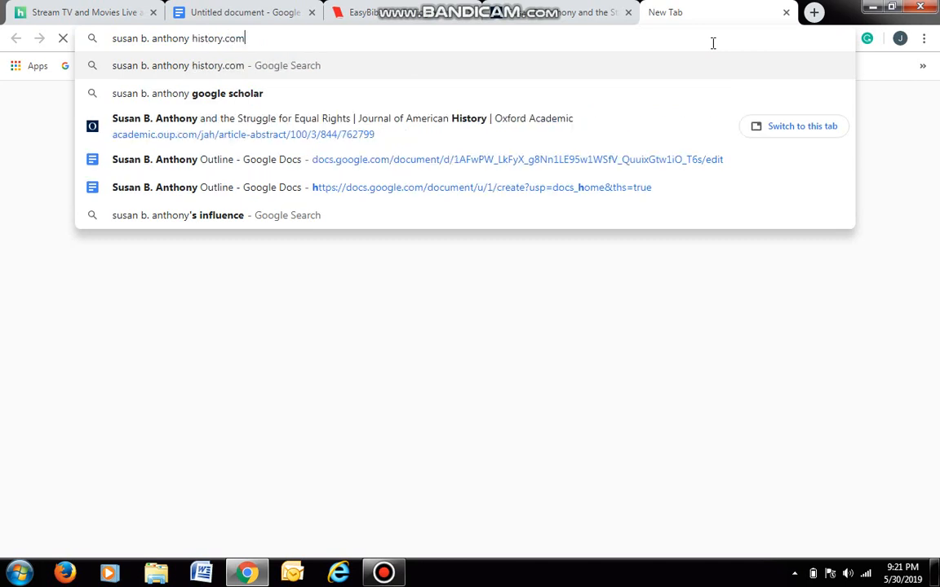
key(Return)
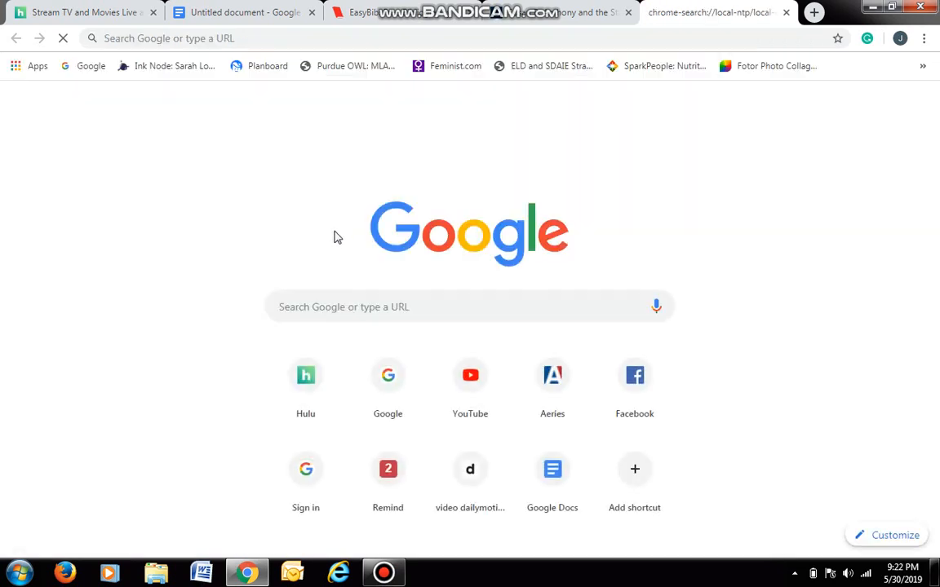
click(327, 302)
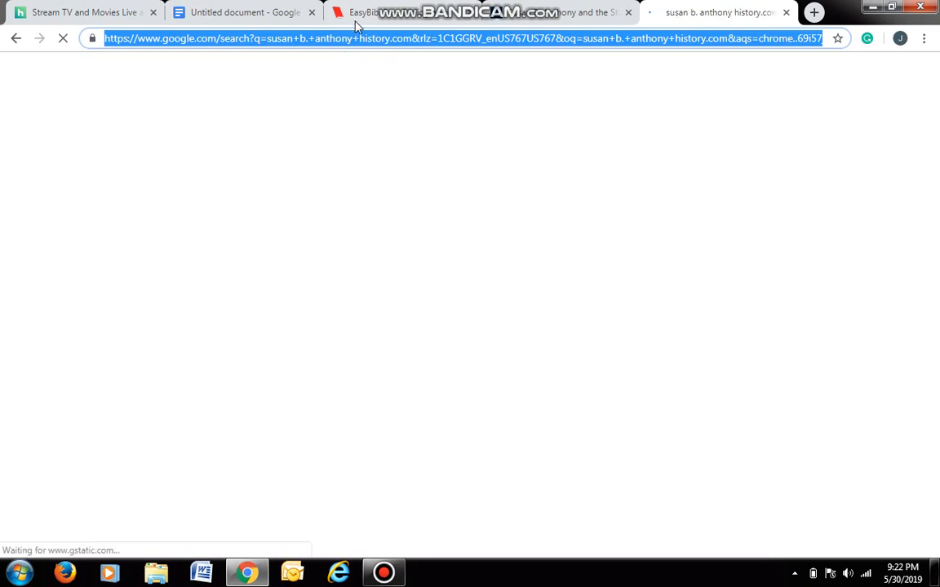
click(353, 18)
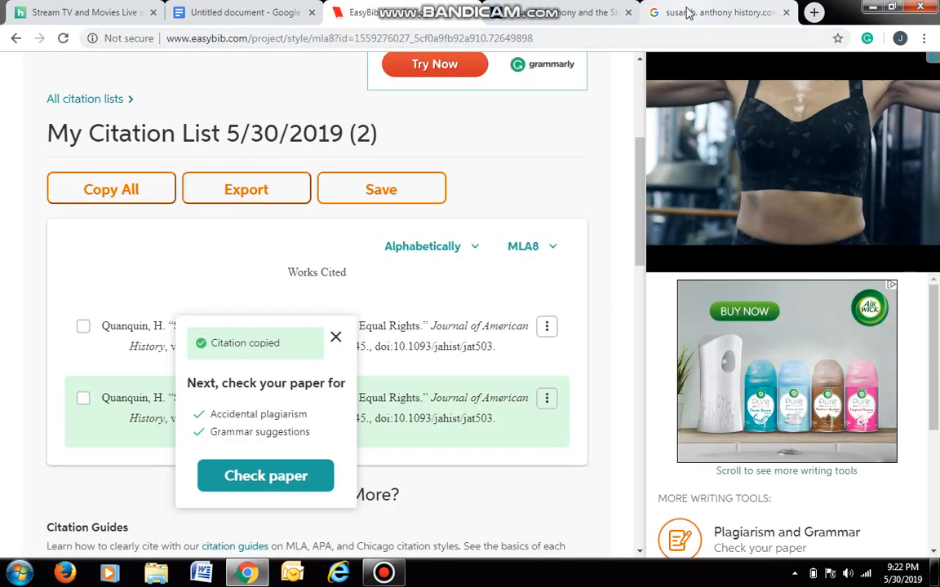
click(688, 12)
click(147, 196)
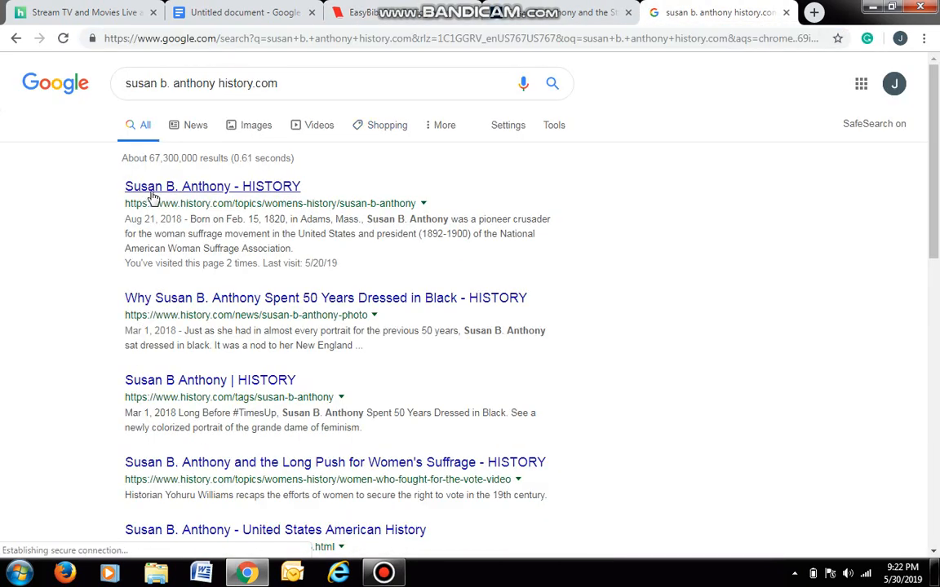
Open the "Susan B. Anthony - HISTORY" search result and copy the page's web address
click(153, 193)
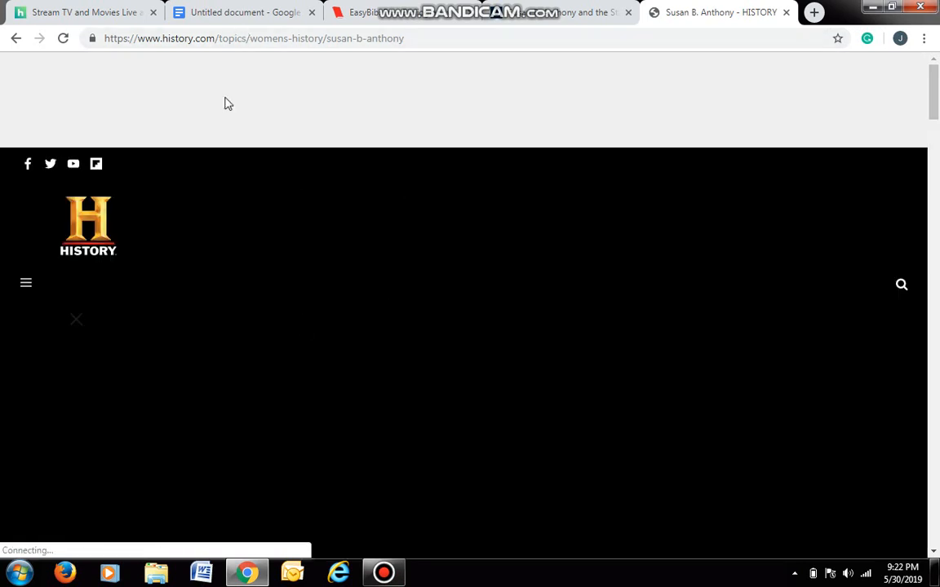
click(258, 39)
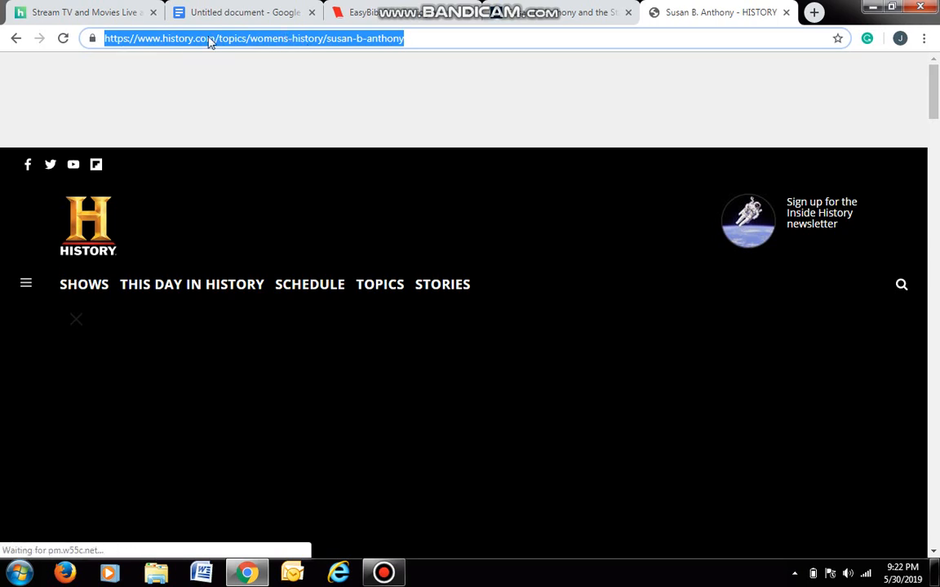
right_click(375, 38)
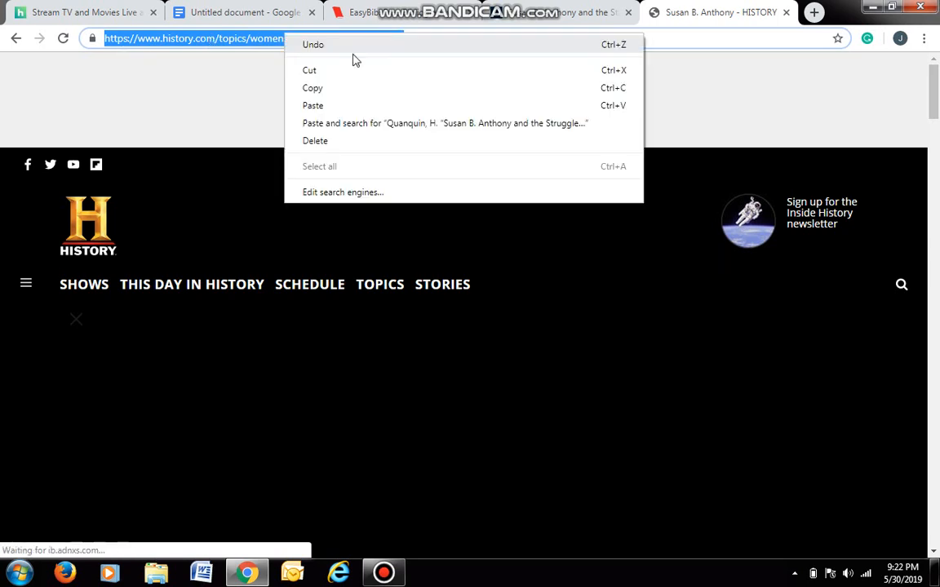
click(338, 91)
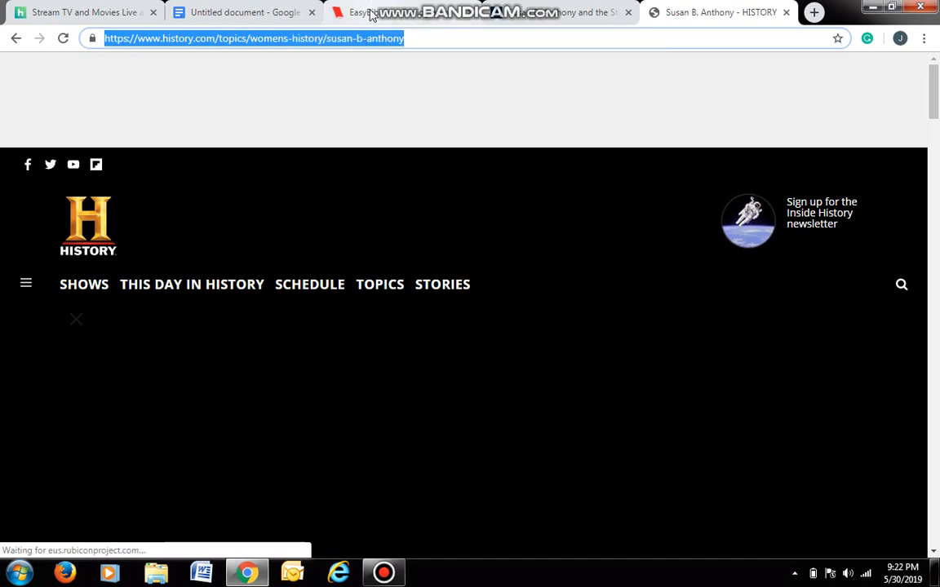
Switch to the EasyBib citation list and start a new citation
click(371, 15)
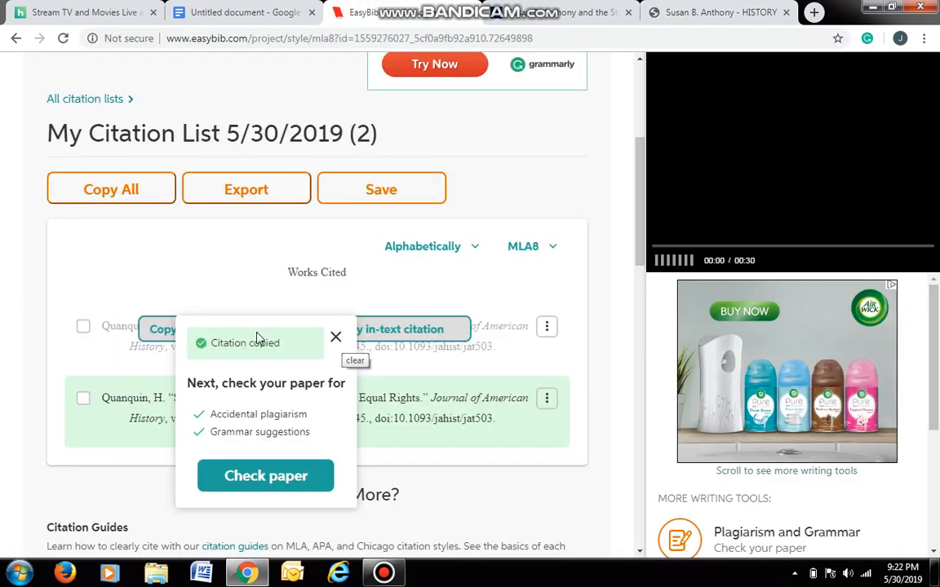
scroll(325, 253, up, 4)
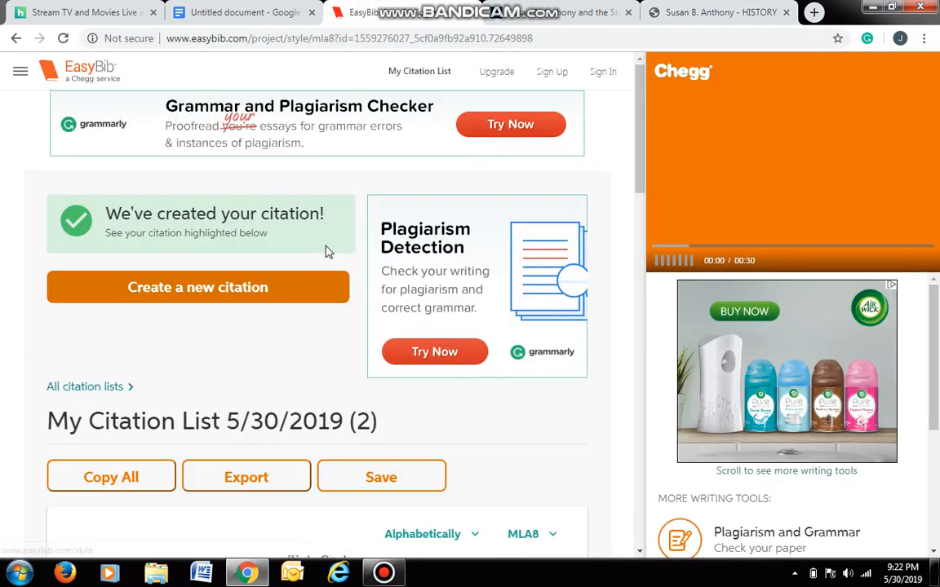
click(274, 296)
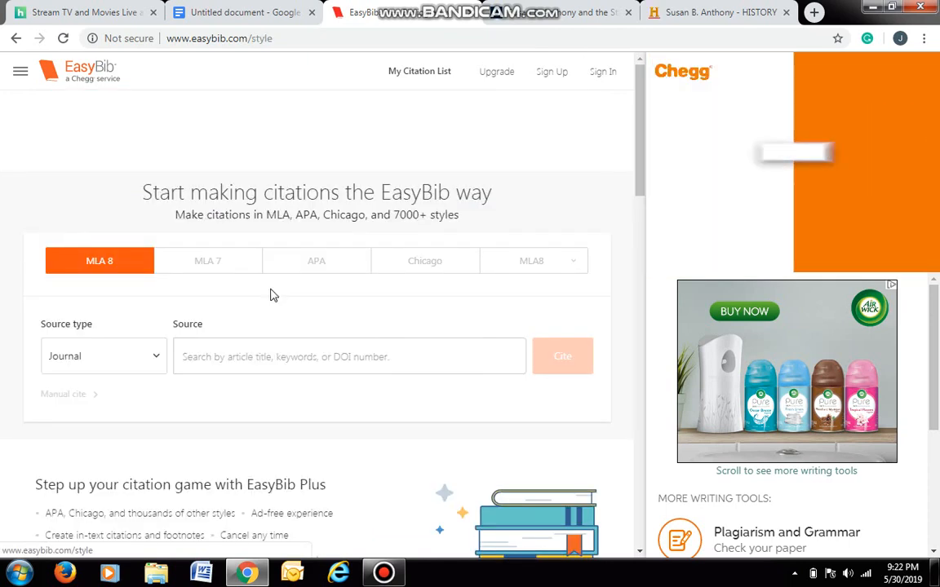
Set the MLA 8 source type to Website, paste the copied History.com address as the source, and search for it
scroll(291, 335, down, 3)
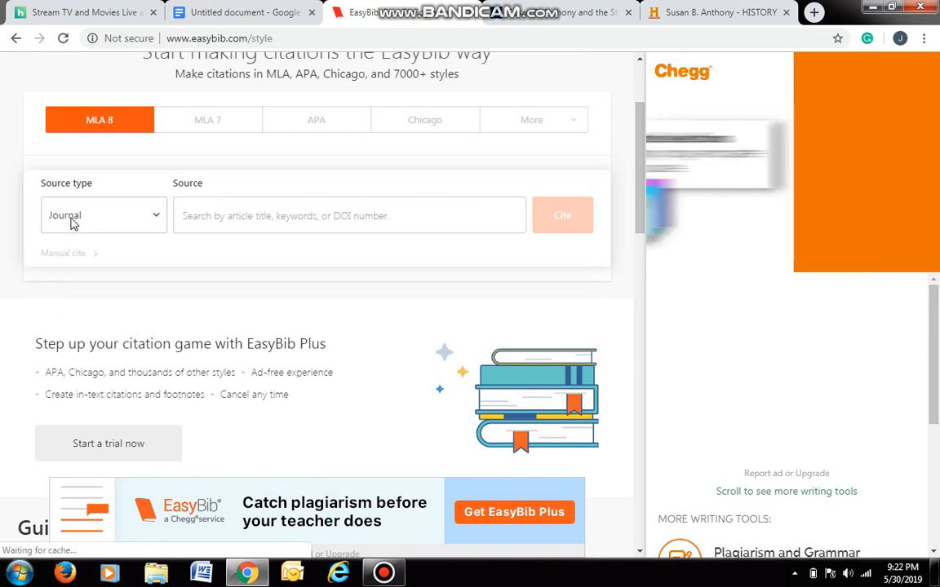
click(71, 223)
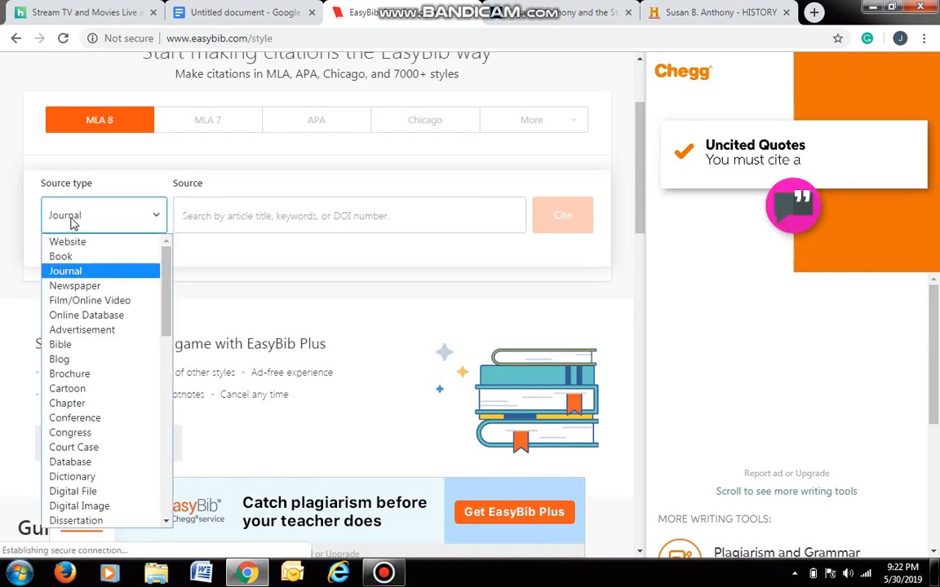
click(94, 242)
click(195, 216)
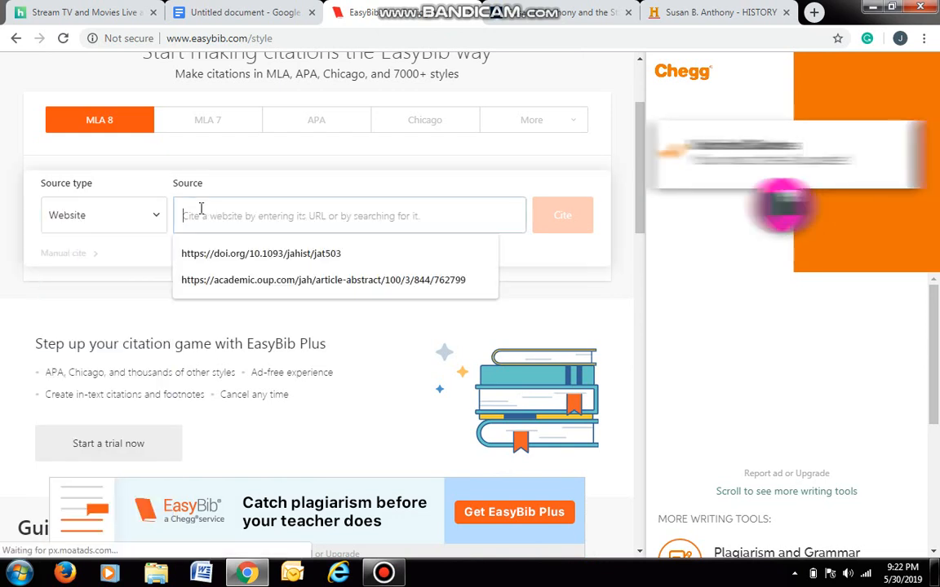
right_click(201, 214)
click(244, 300)
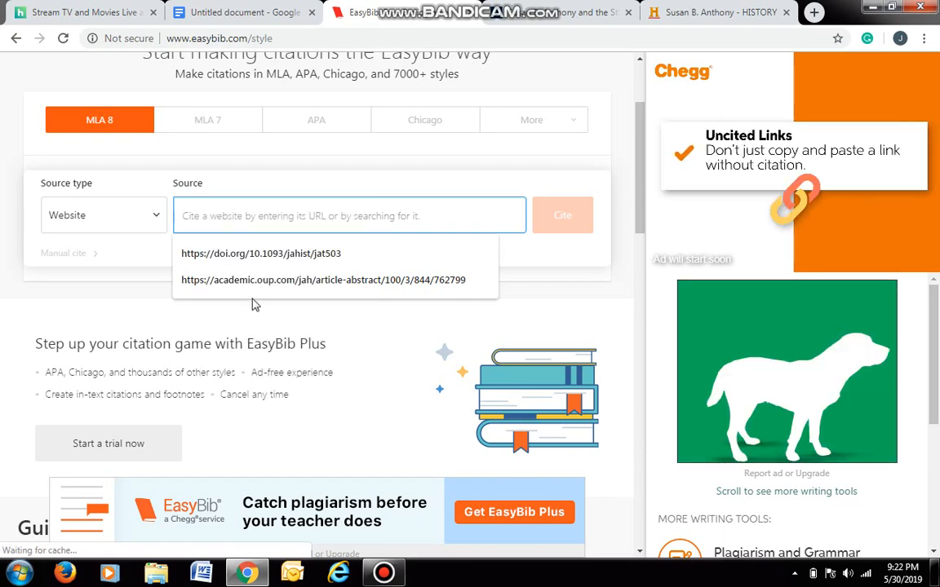
click(562, 215)
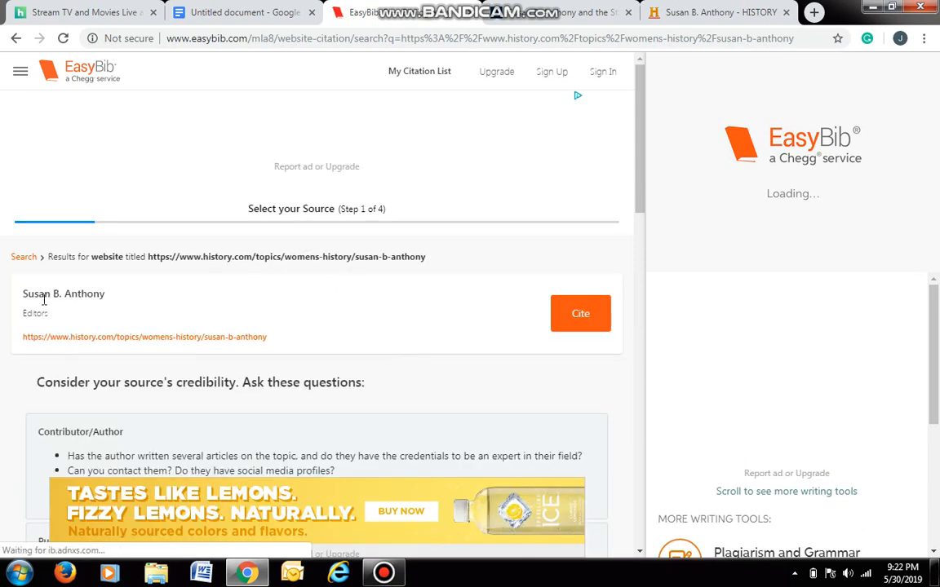
Choose the "Susan B. Anthony" page as the source to cite and continue past the found-information review
click(79, 343)
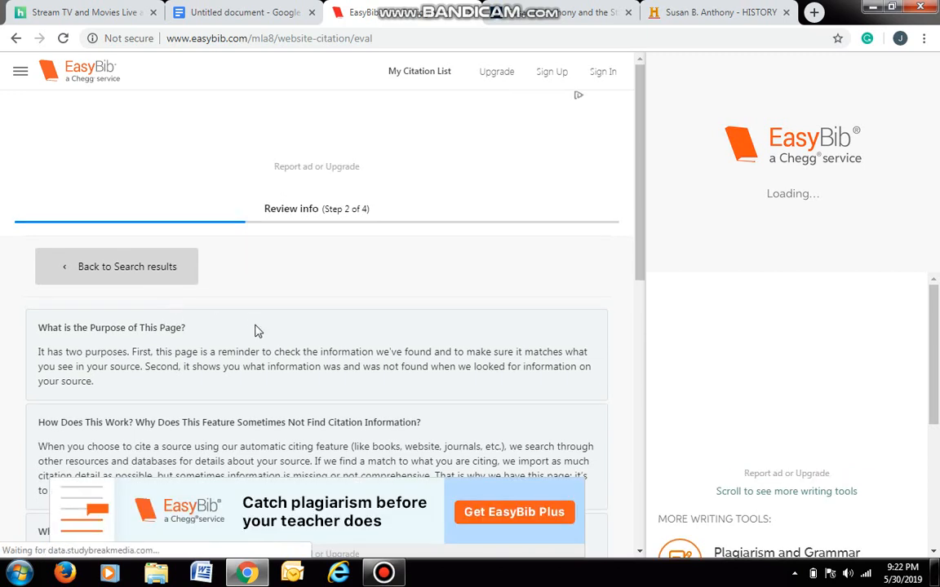
scroll(282, 341, down, 2)
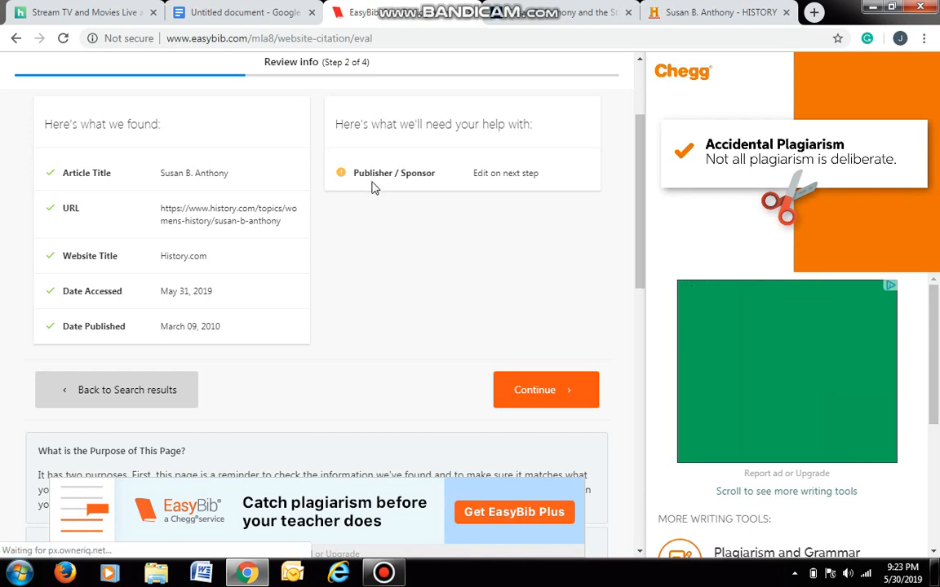
click(526, 396)
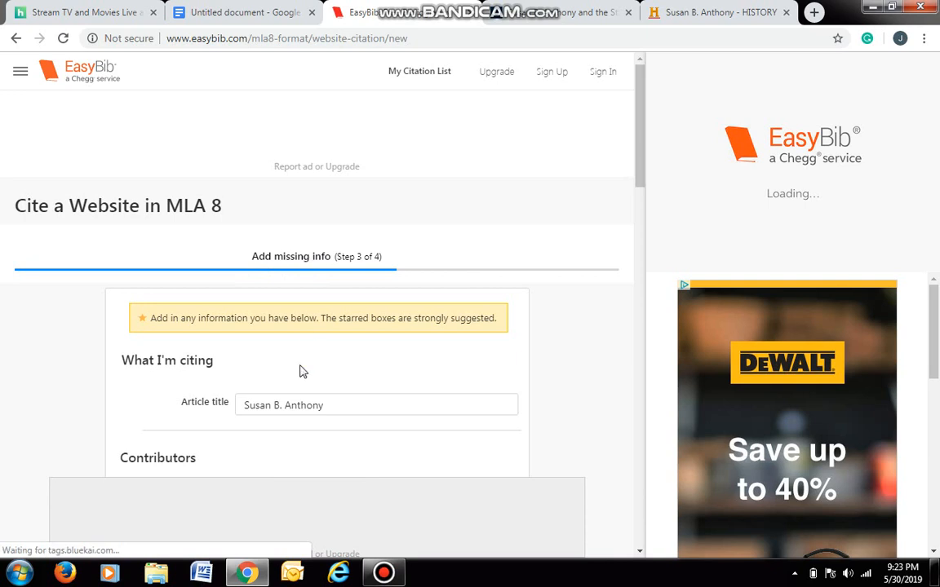
Check the prefilled contributor, publisher and publication date details of the website citation, and complete the citation
scroll(300, 369, down, 3)
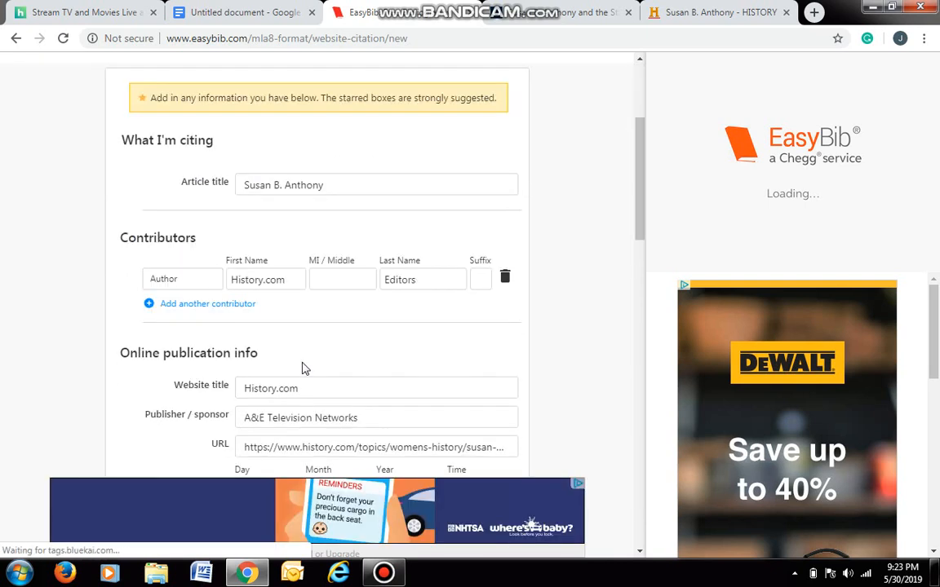
scroll(302, 369, down, 1)
scroll(302, 369, down, 1)
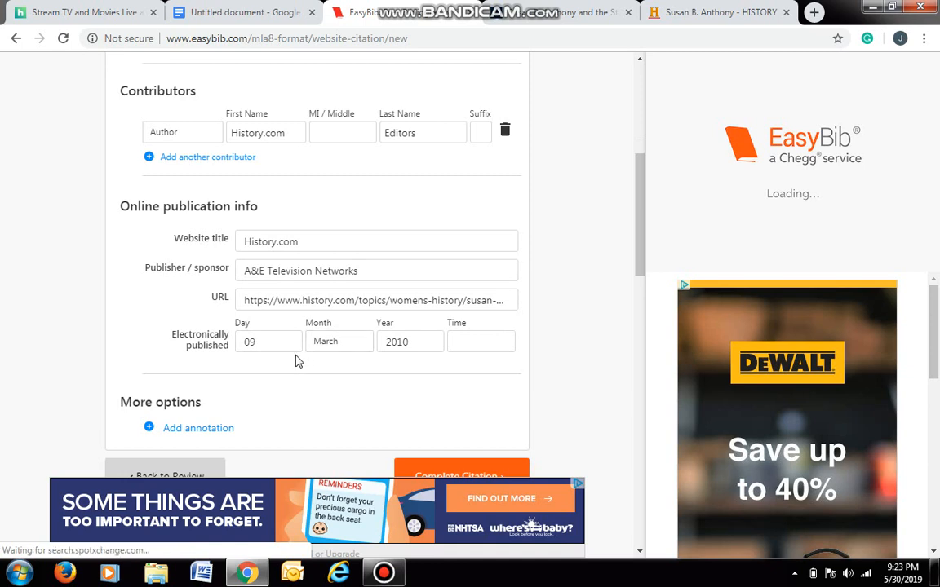
double_click(284, 133)
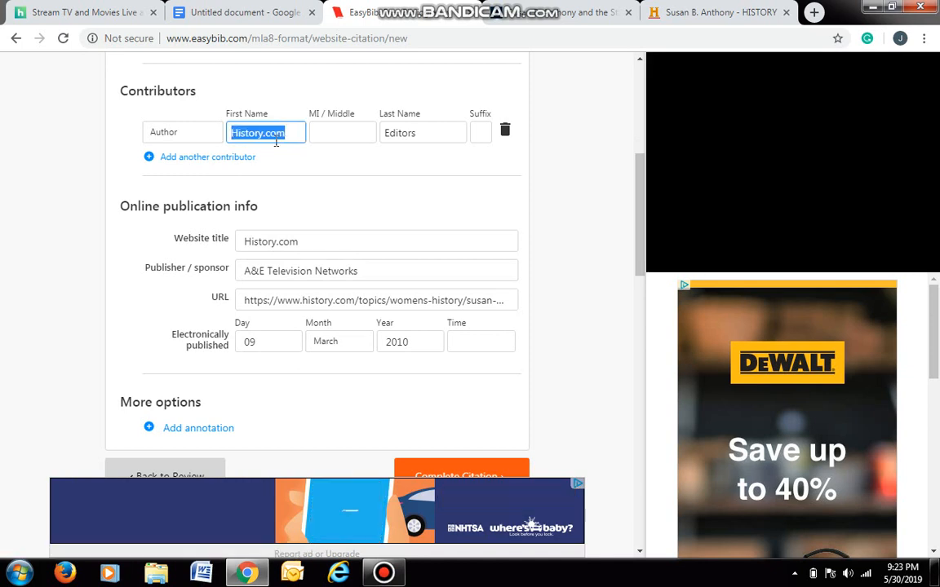
click(280, 133)
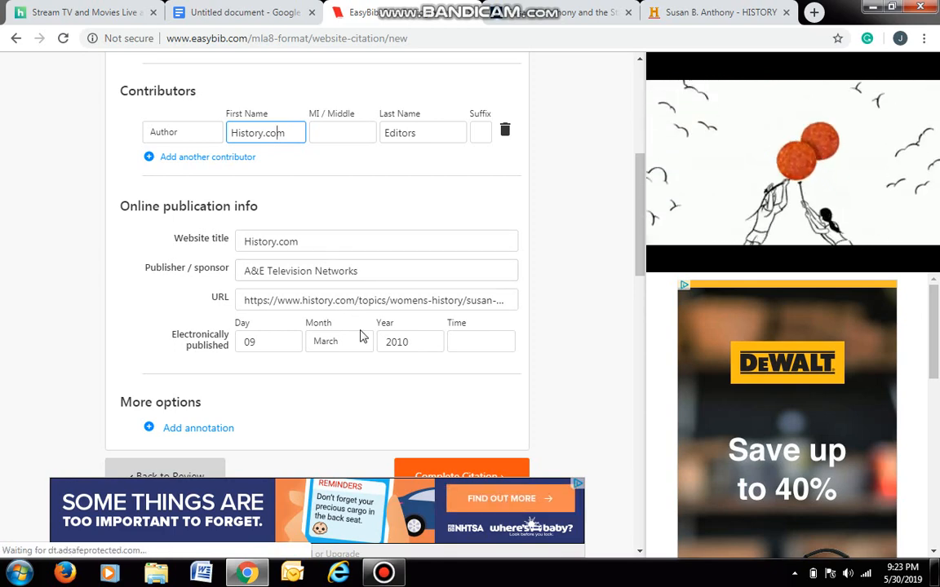
scroll(362, 335, down, 1)
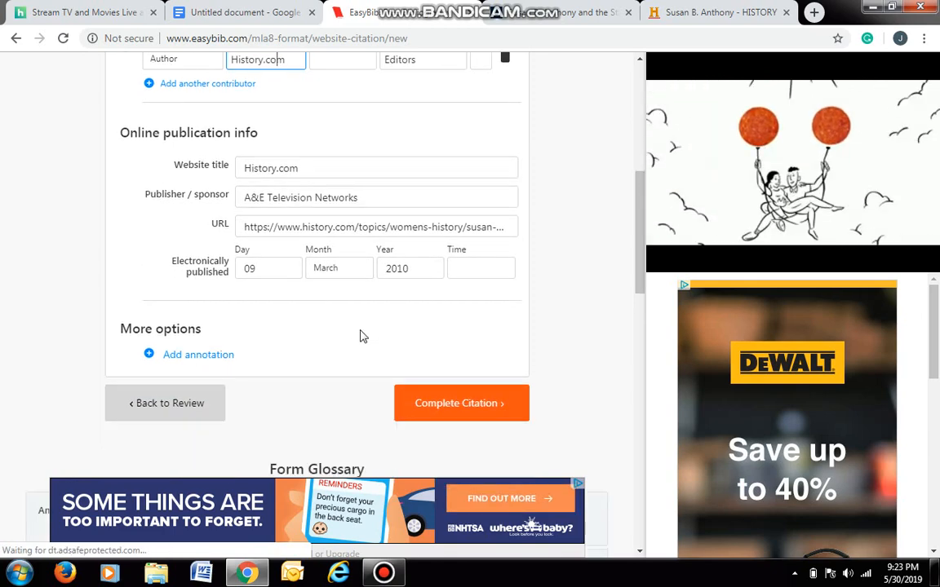
click(380, 195)
drag(366, 196, 241, 196)
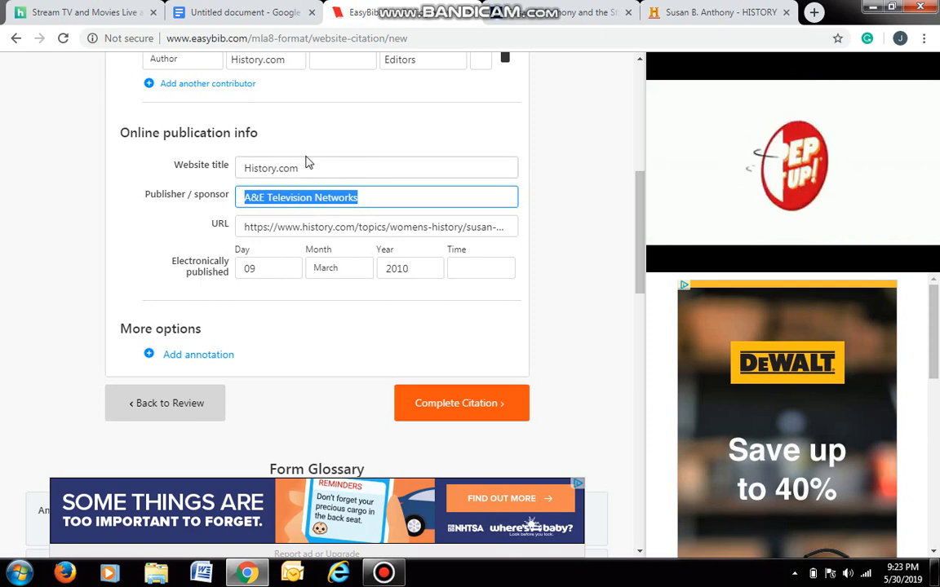
scroll(291, 147, up, 2)
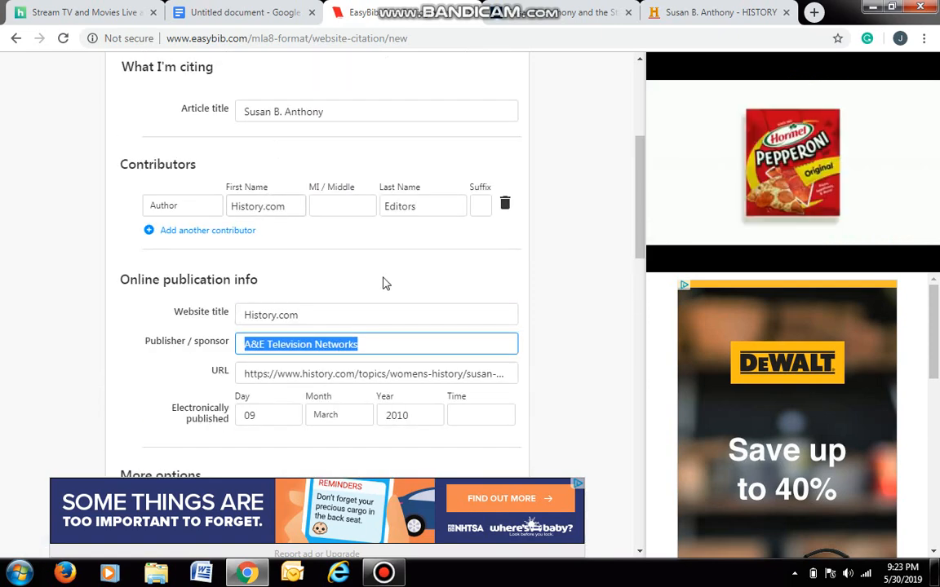
scroll(386, 283, down, 3)
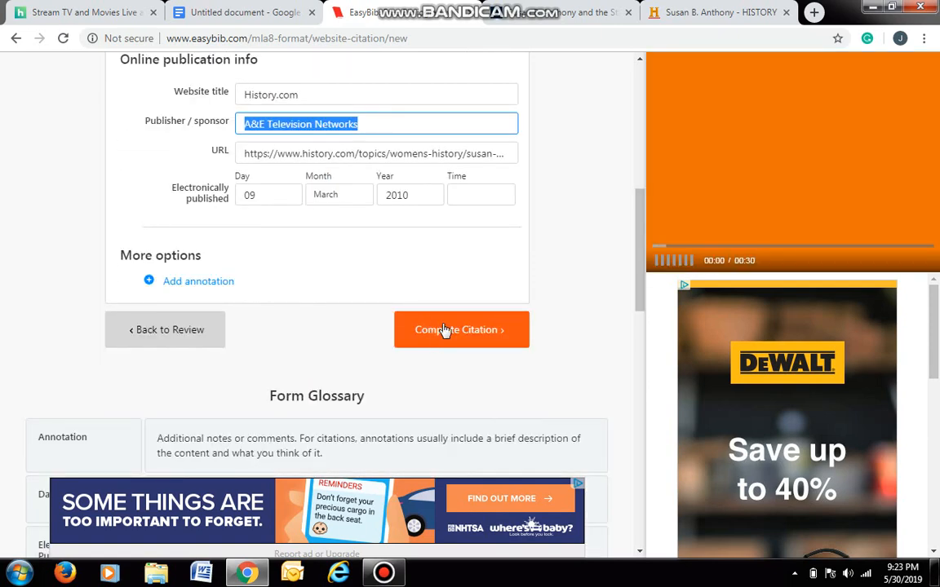
click(444, 329)
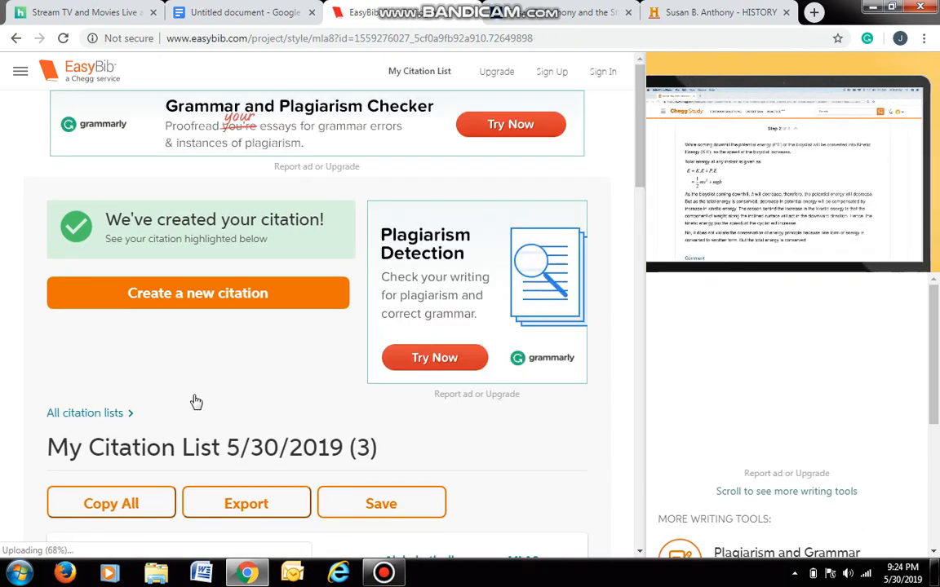
Tick the History.com citation and the first journal citation in the list, and copy the History.com bibliography citation
scroll(275, 413, down, 3)
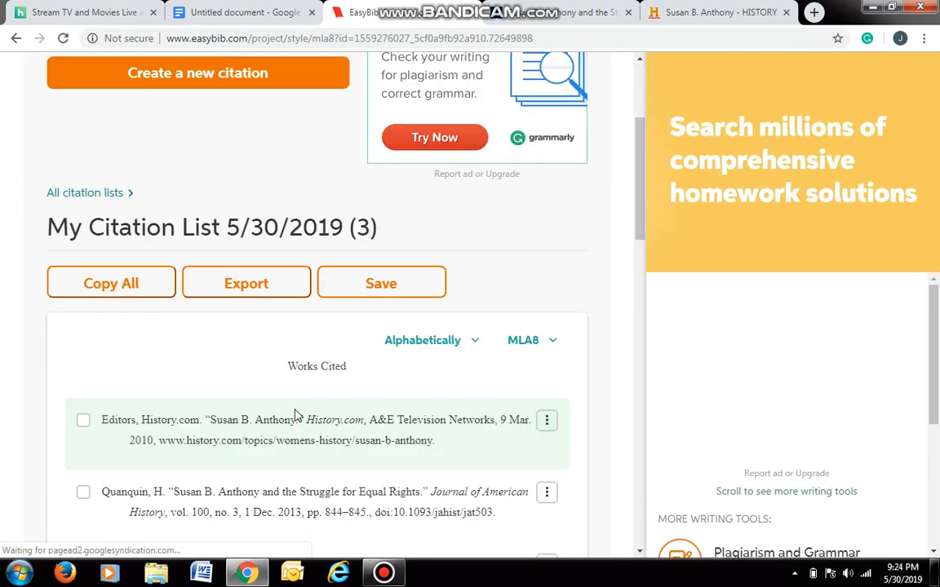
scroll(296, 416, down, 2)
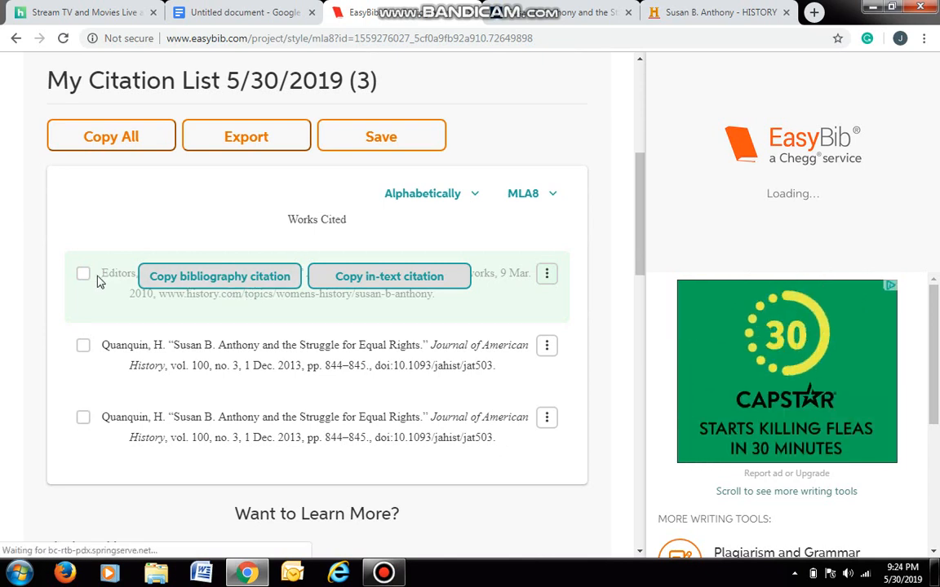
click(83, 346)
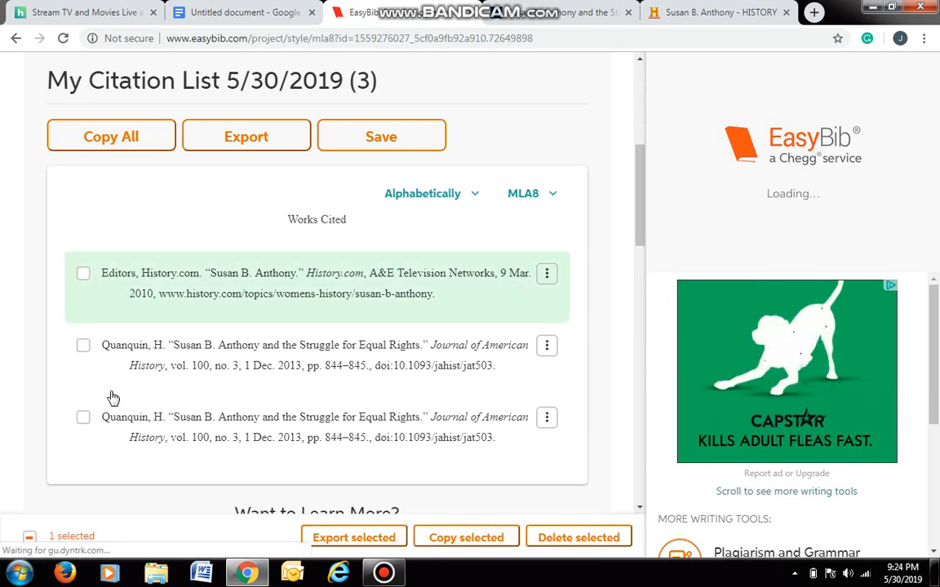
mouse_move(158, 275)
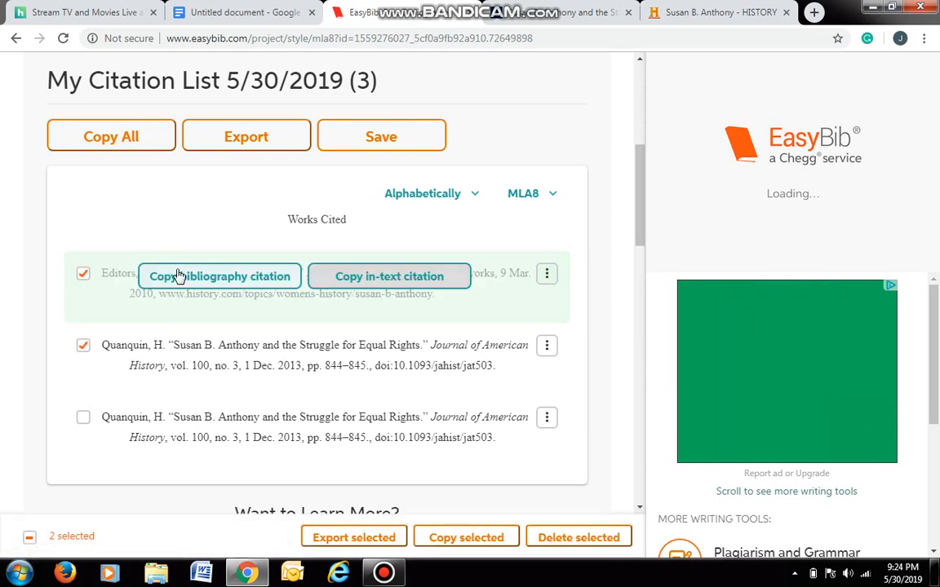
click(178, 276)
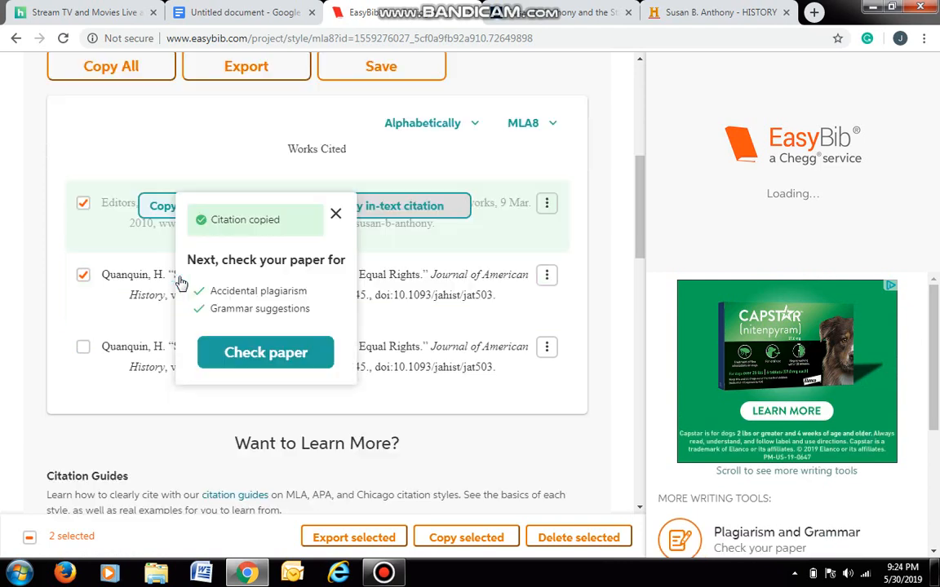
scroll(181, 282, down, 1)
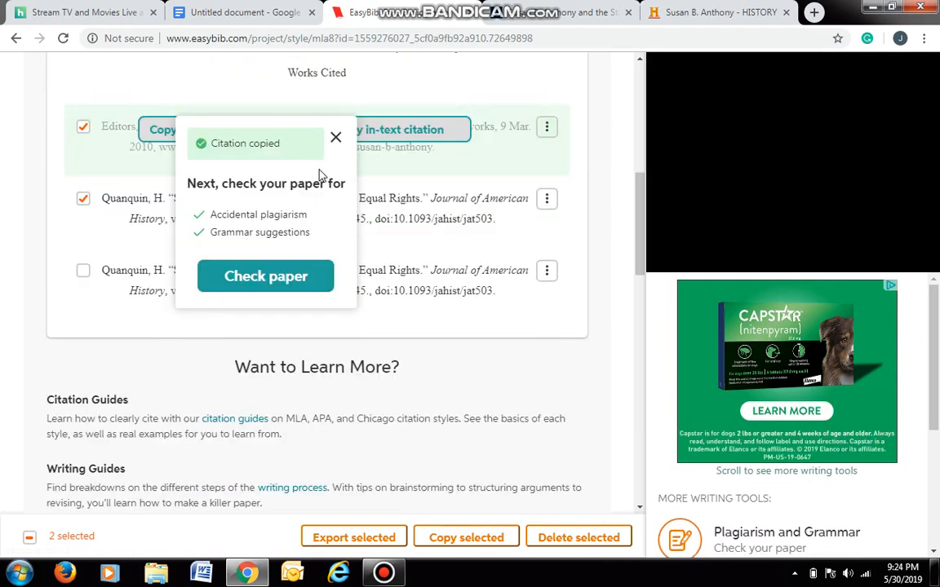
Switch to the Google Docs document and paste the History.com citation on the line below the journal citation
click(250, 18)
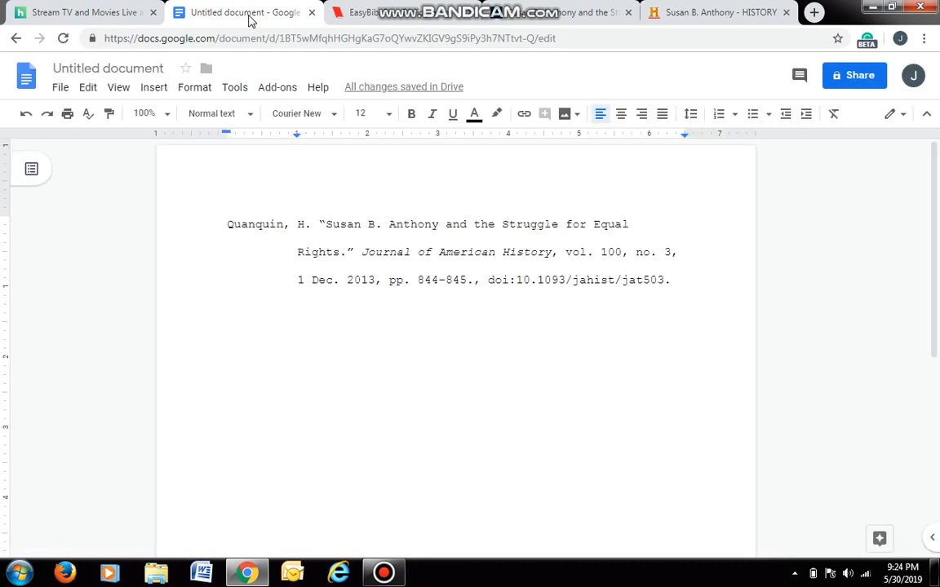
right_click(236, 311)
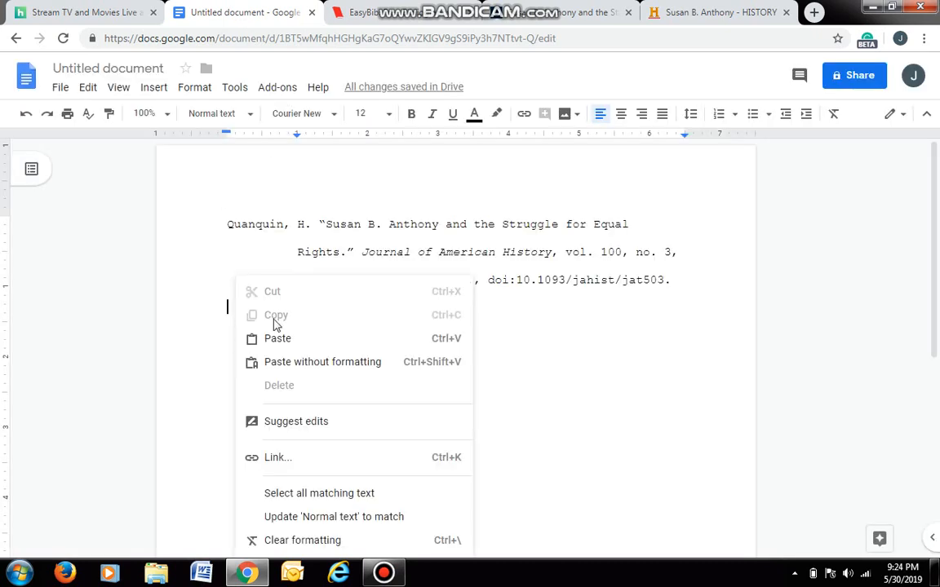
click(276, 338)
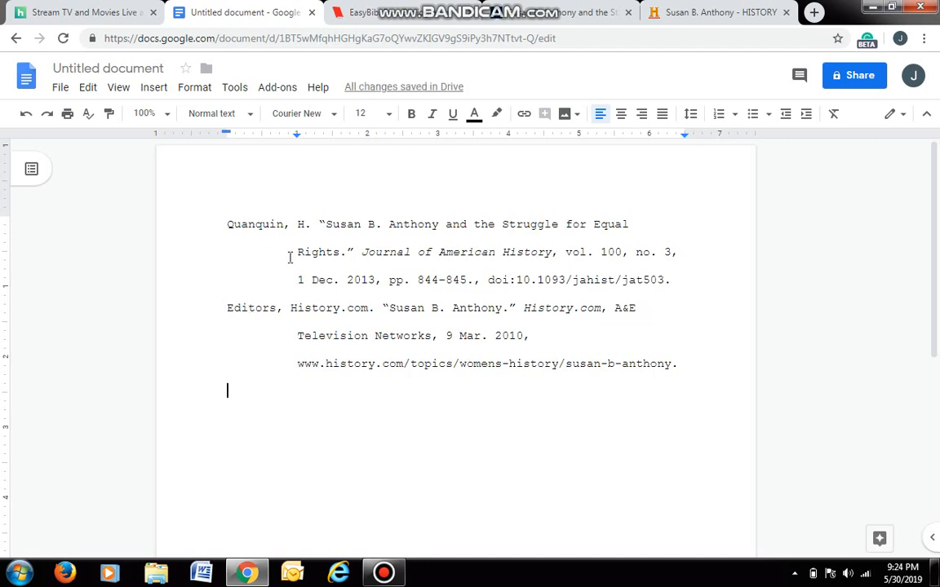
drag(227, 225, 687, 277)
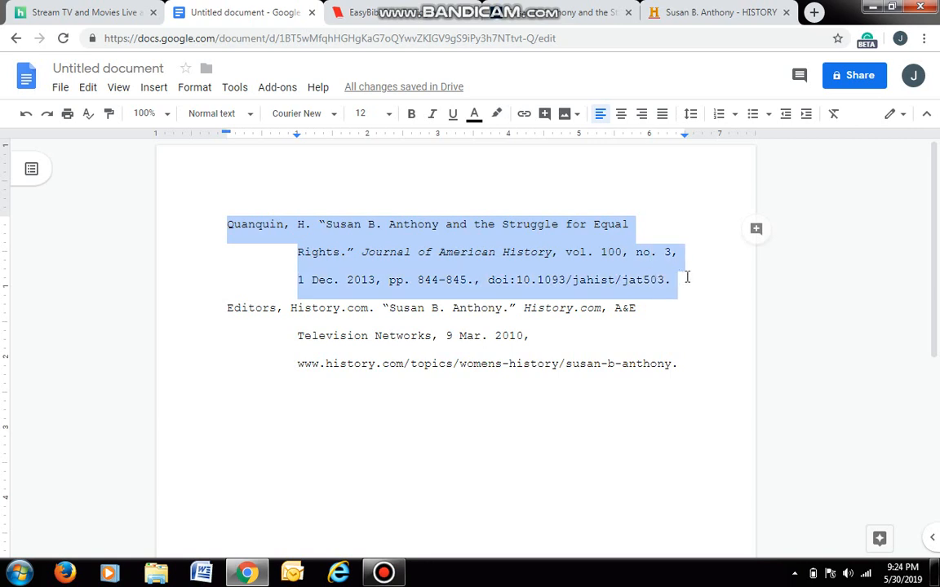
click(459, 335)
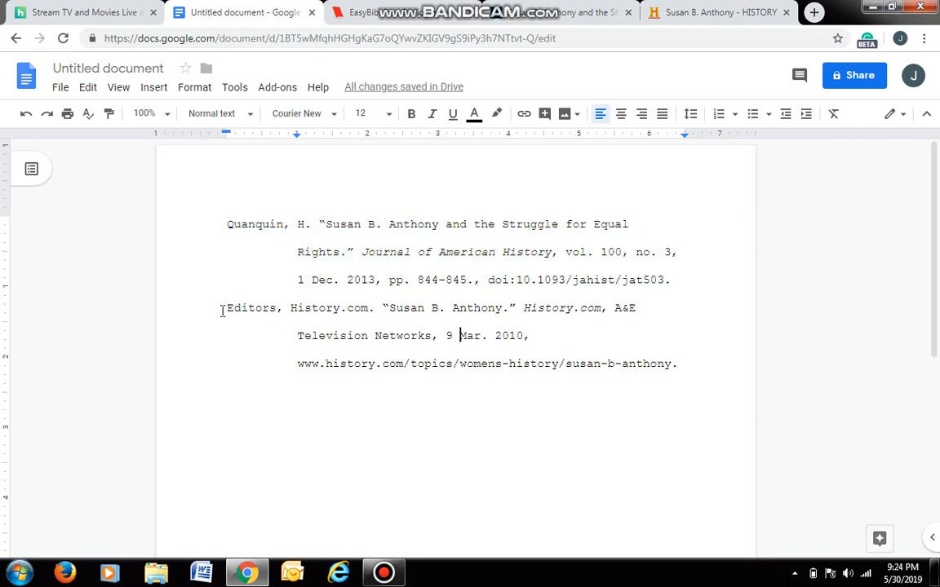
Cut the whole History.com citation and paste it on a new line above the Journal of American History citation
drag(222, 311, 674, 363)
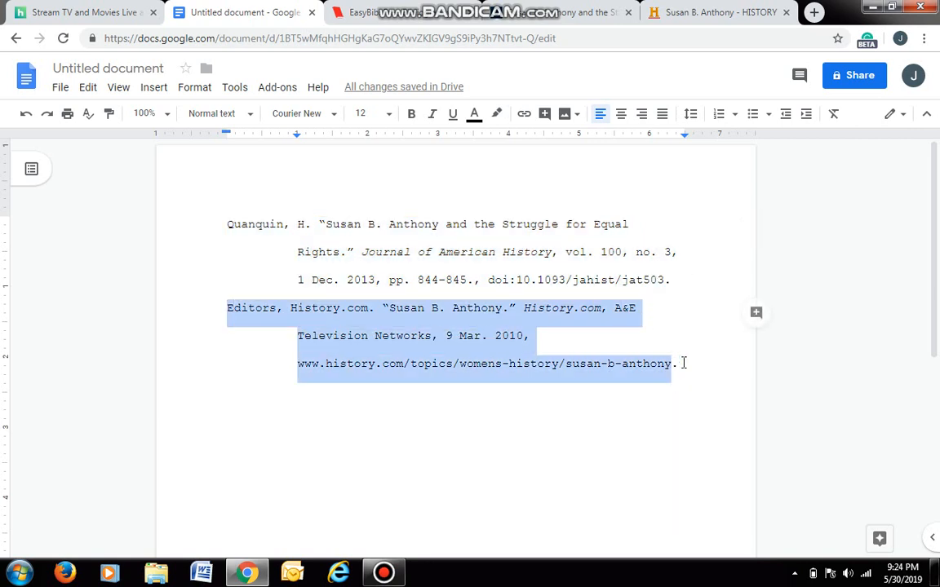
click(684, 363)
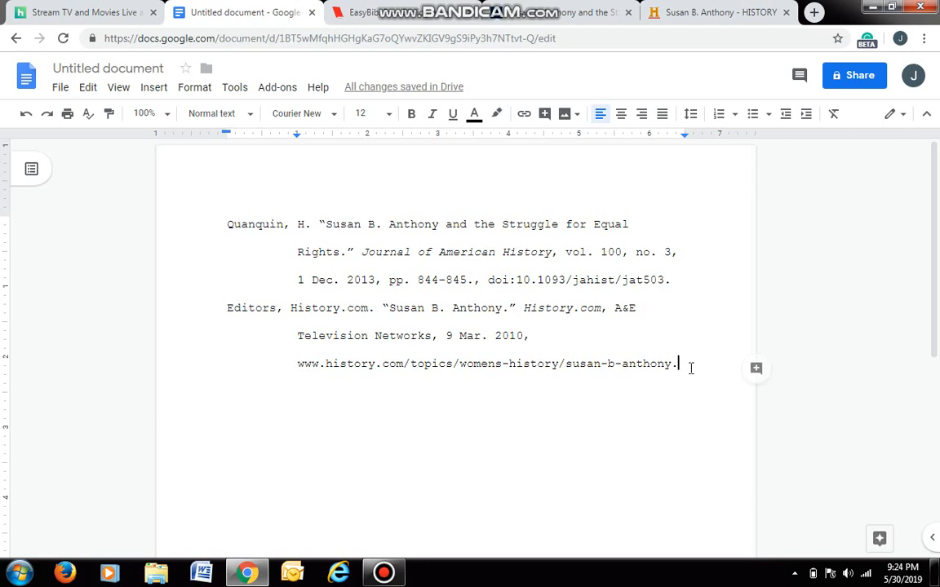
drag(690, 368, 206, 325)
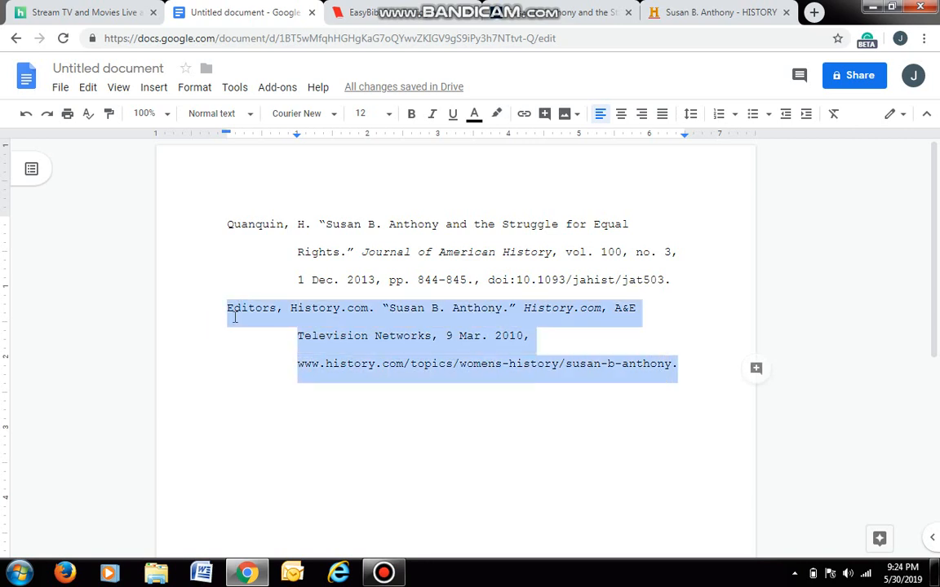
right_click(235, 319)
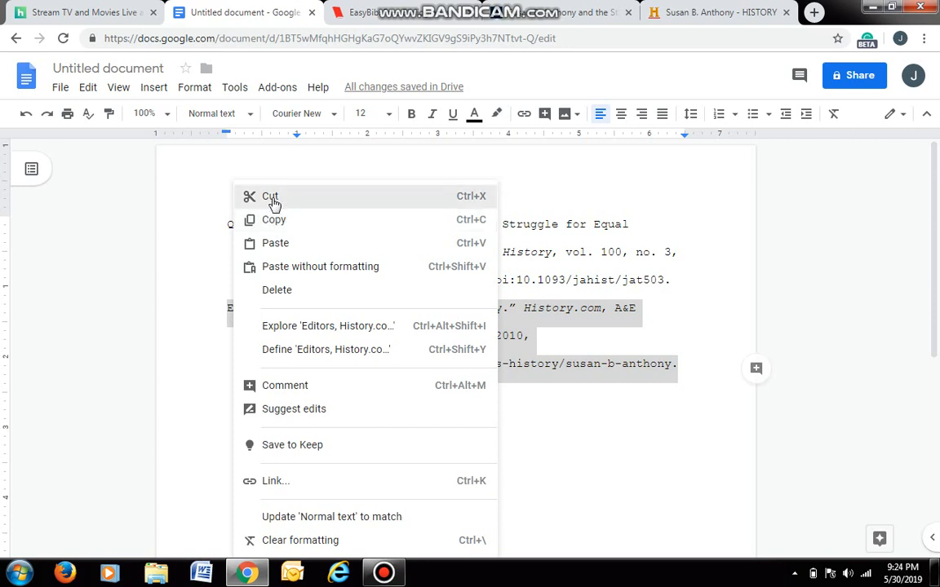
click(270, 198)
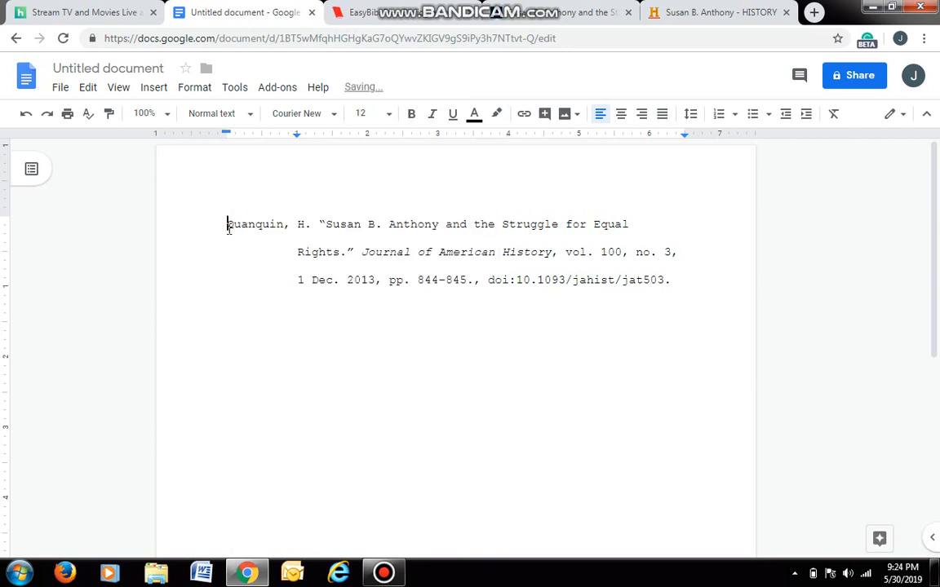
key(Return)
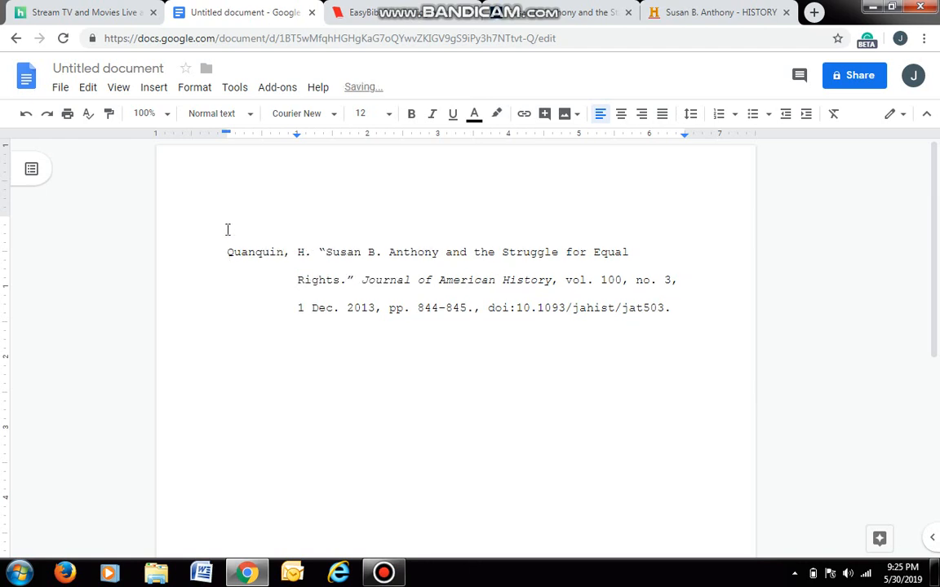
right_click(239, 214)
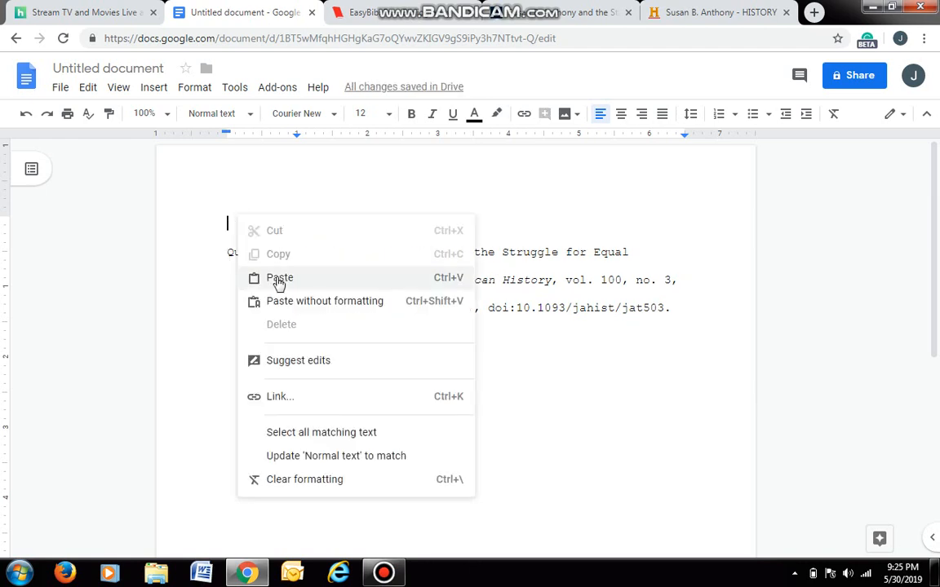
click(278, 276)
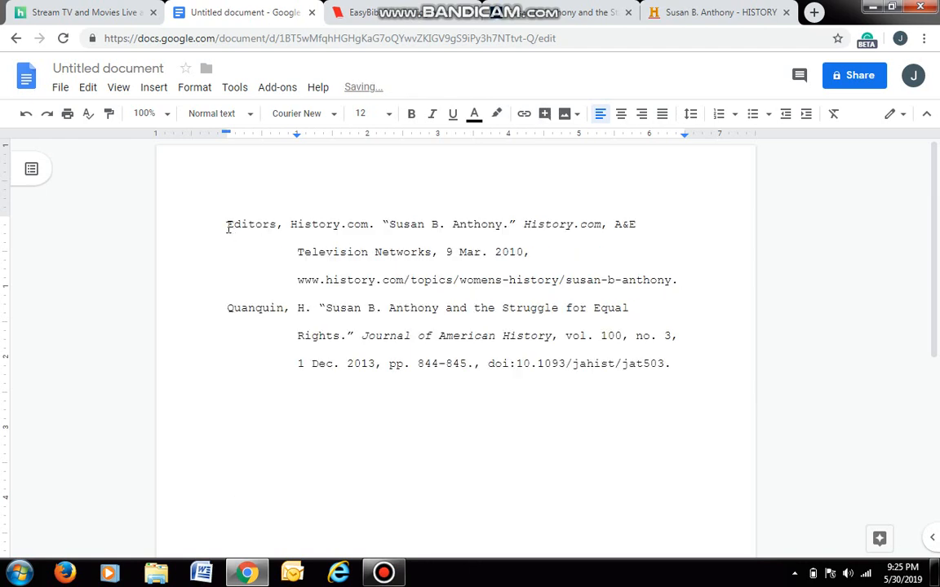
drag(228, 228, 279, 222)
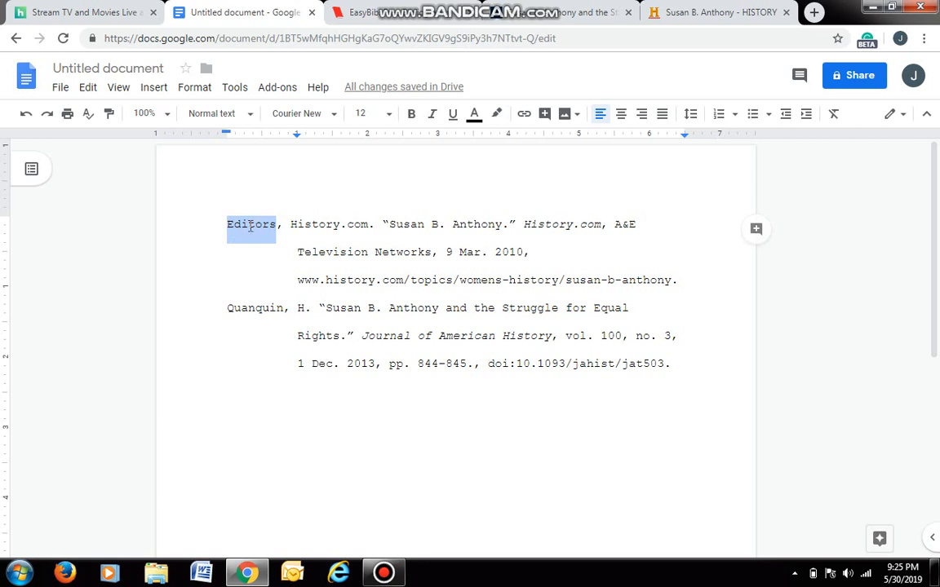
click(244, 232)
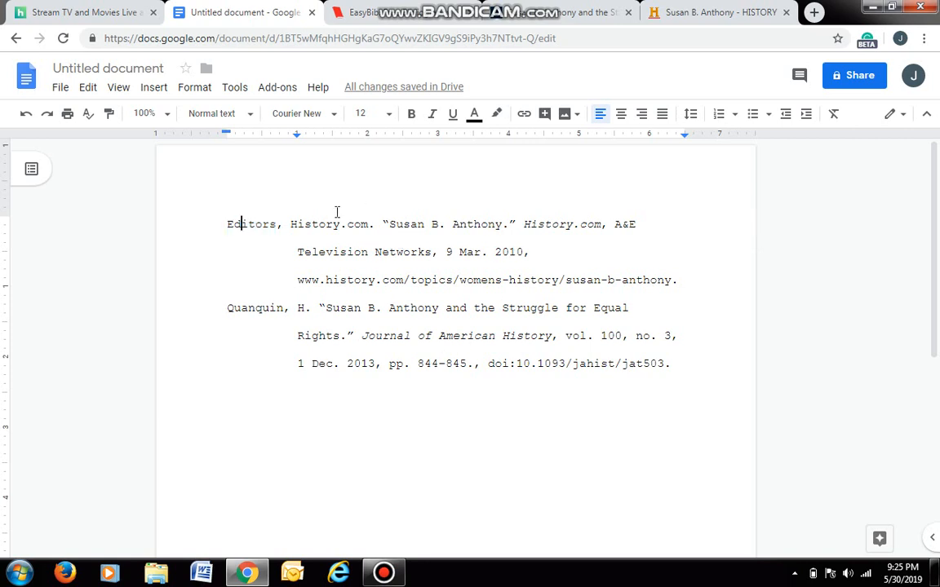
Add a centered "Works Cited" heading on a new line above the two citations
key(Return)
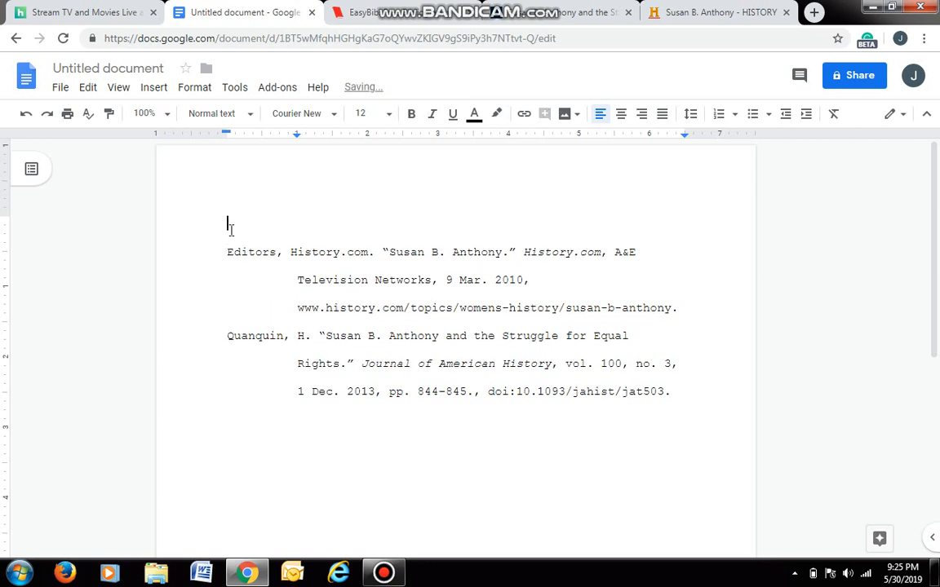
click(621, 117)
text(Works Cited)
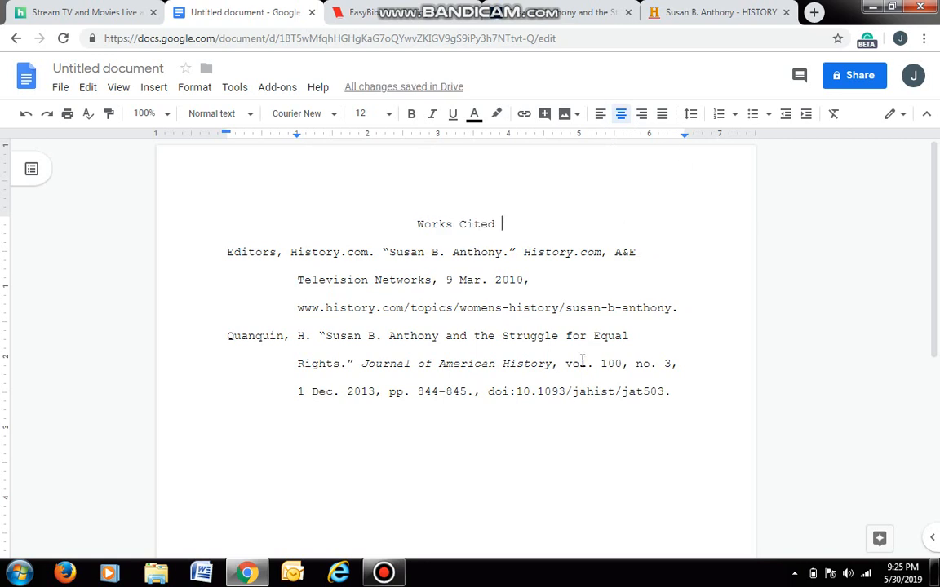
scroll(580, 360, down, 2)
scroll(575, 326, up, 2)
click(528, 18)
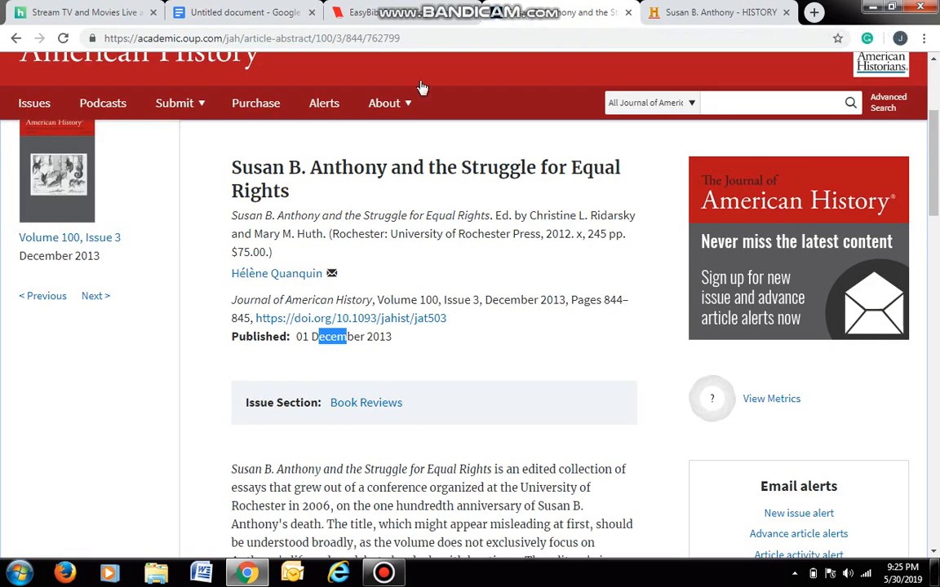
click(392, 16)
click(274, 23)
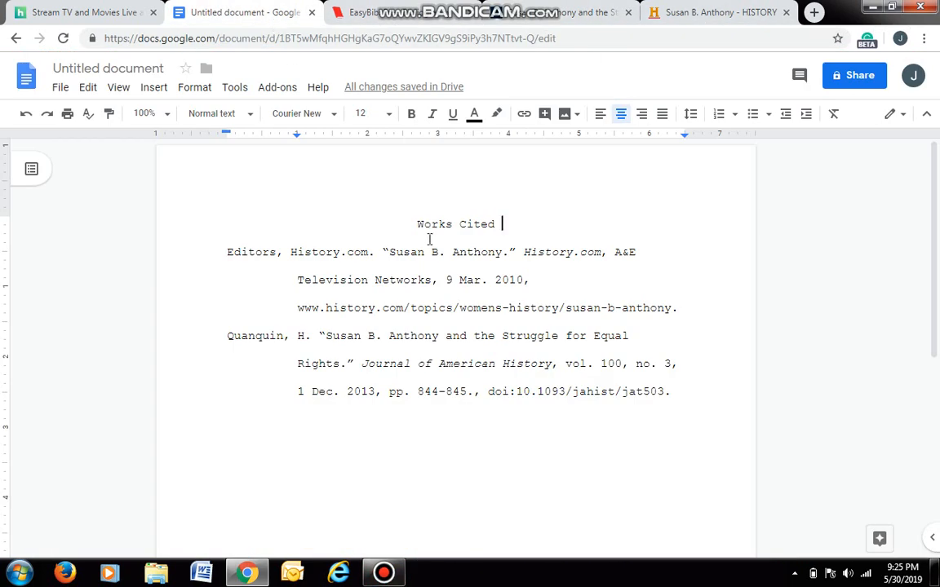
click(388, 574)
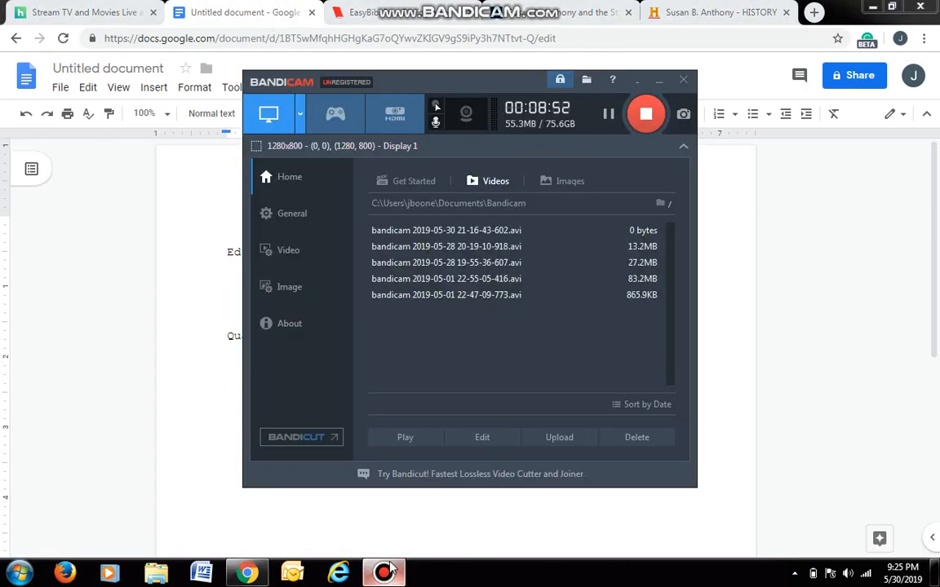